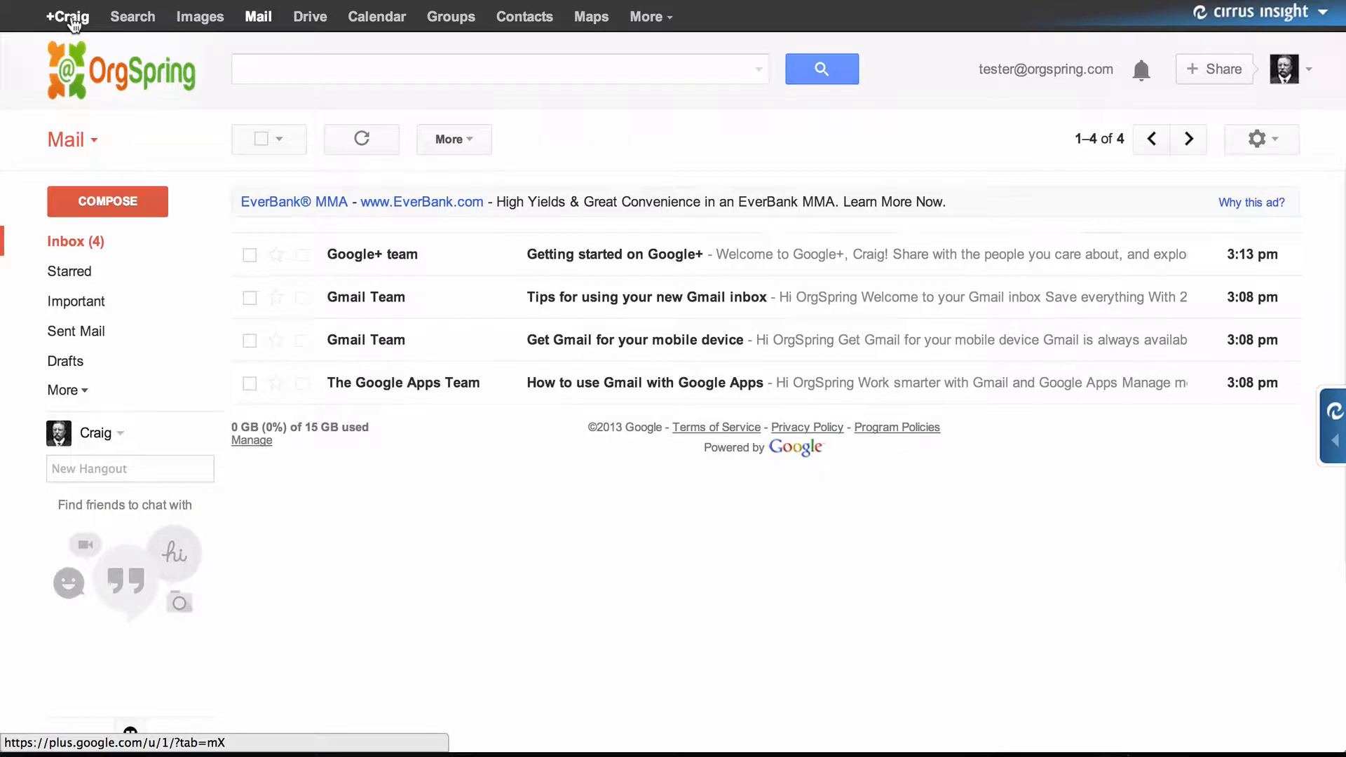
- Leave Gmail for the Google+ home stream, then go to the Photos section
left_click(70, 16)
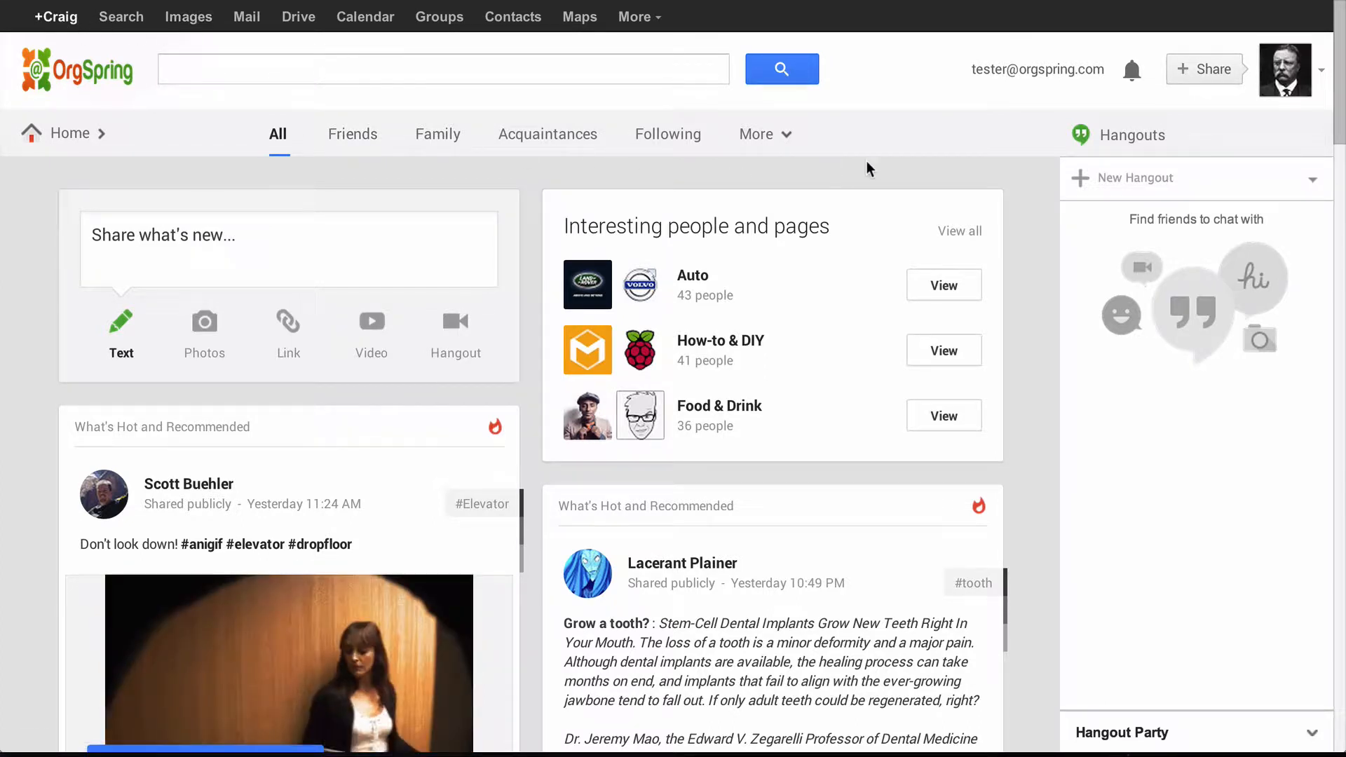
scroll(687, 346, "down", 1)
scroll(687, 346, "down", 15)
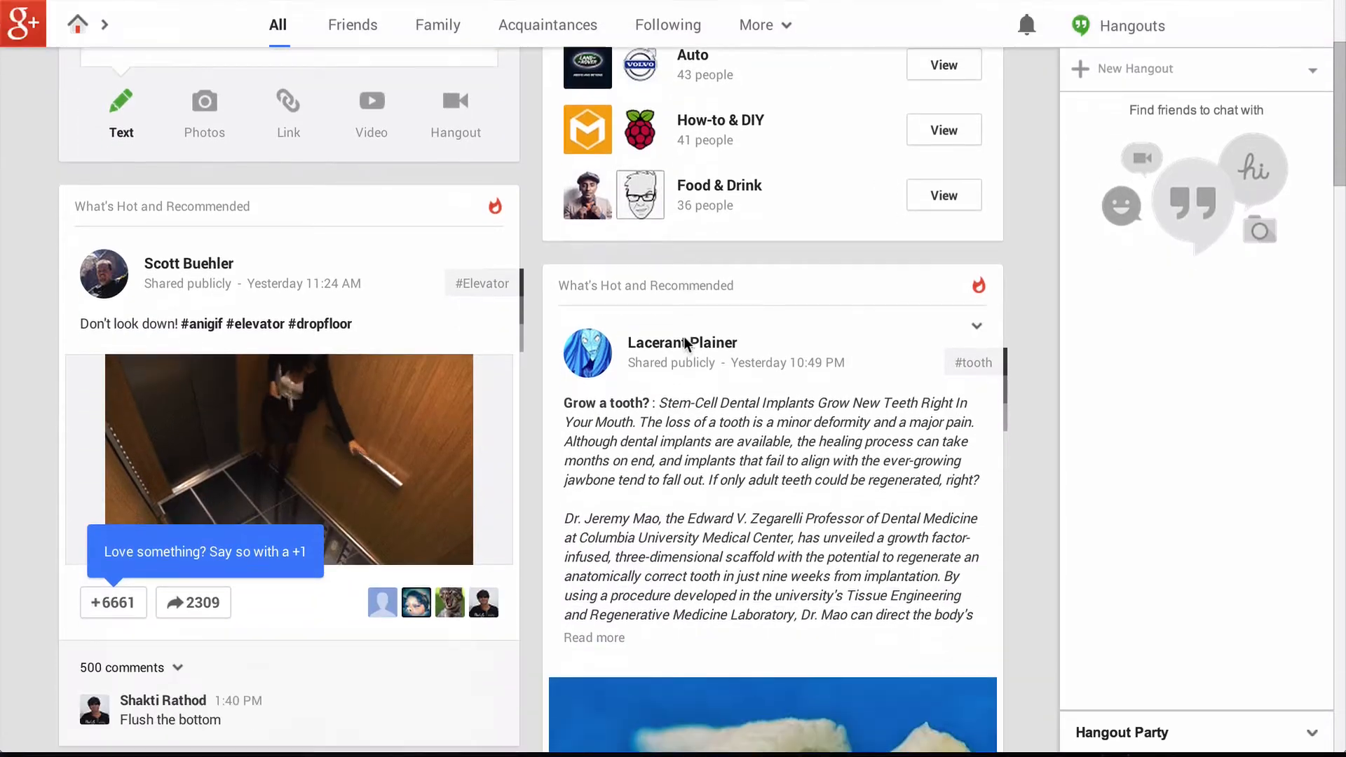
scroll(685, 338, "up", 15)
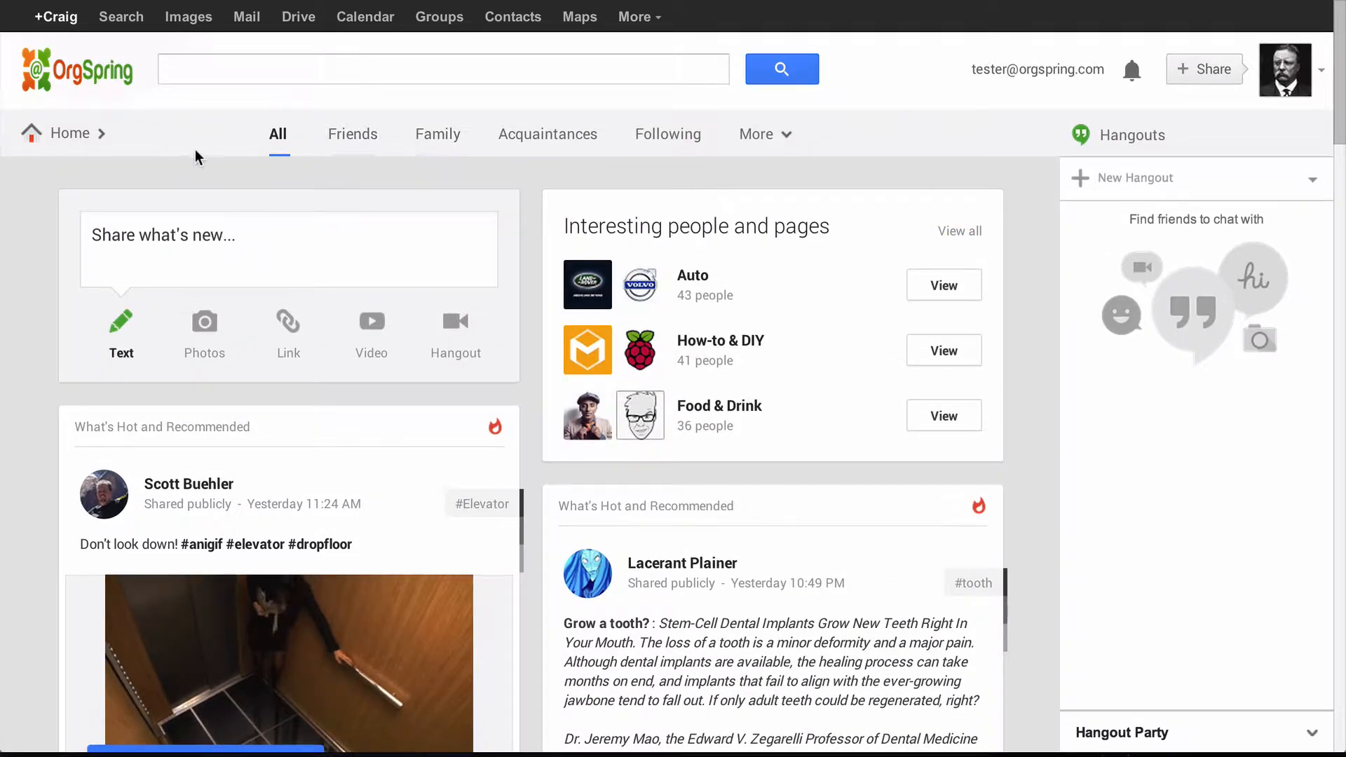
mouse_move(59, 138)
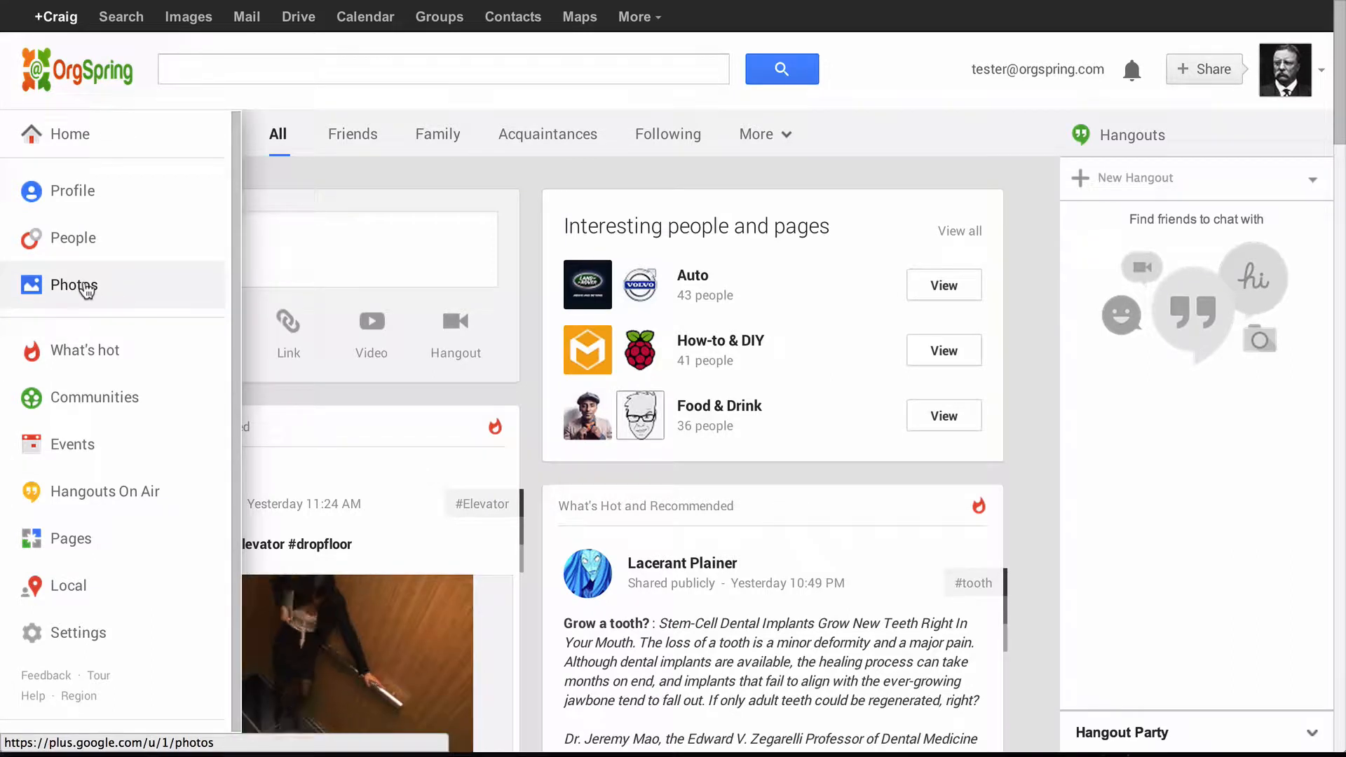
left_click(90, 288)
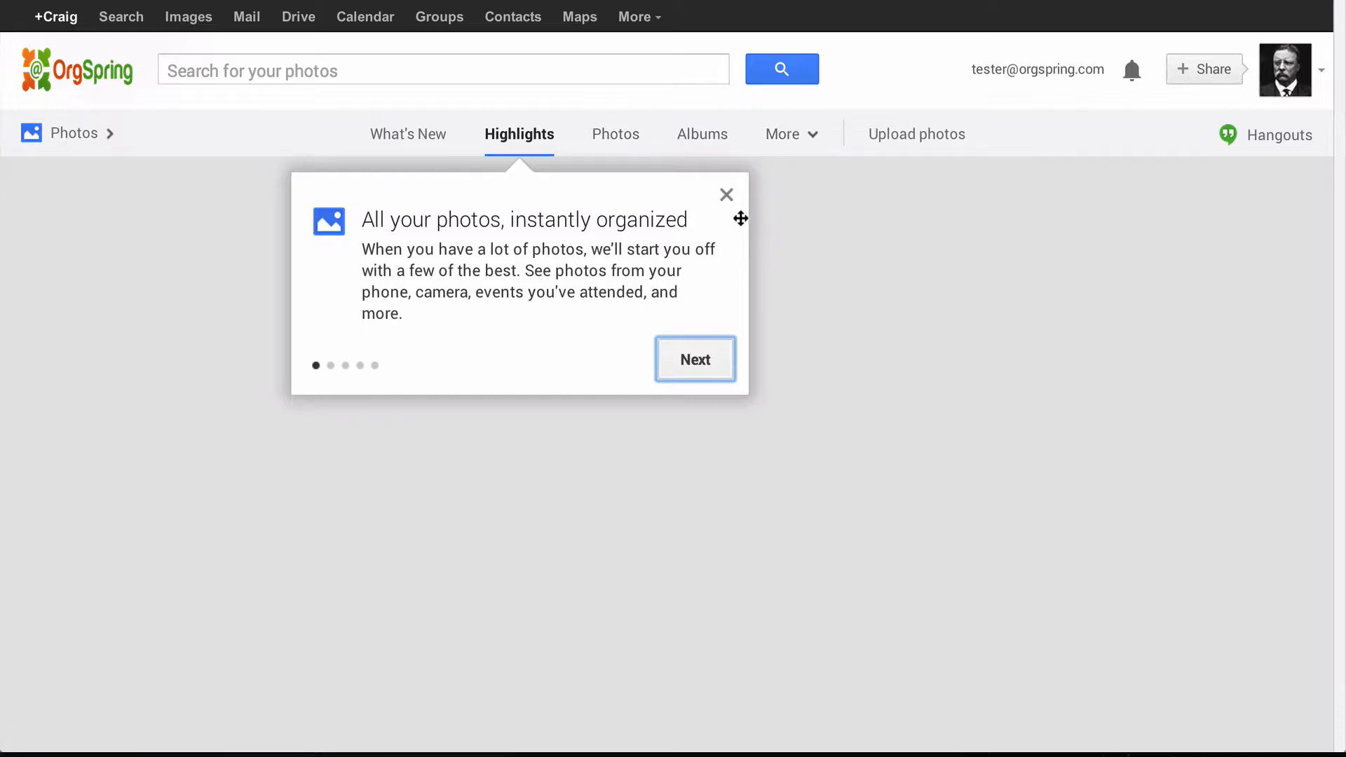
- Close the 'All your photos' tour card and begin uploading photos from the computer
left_click(726, 195)
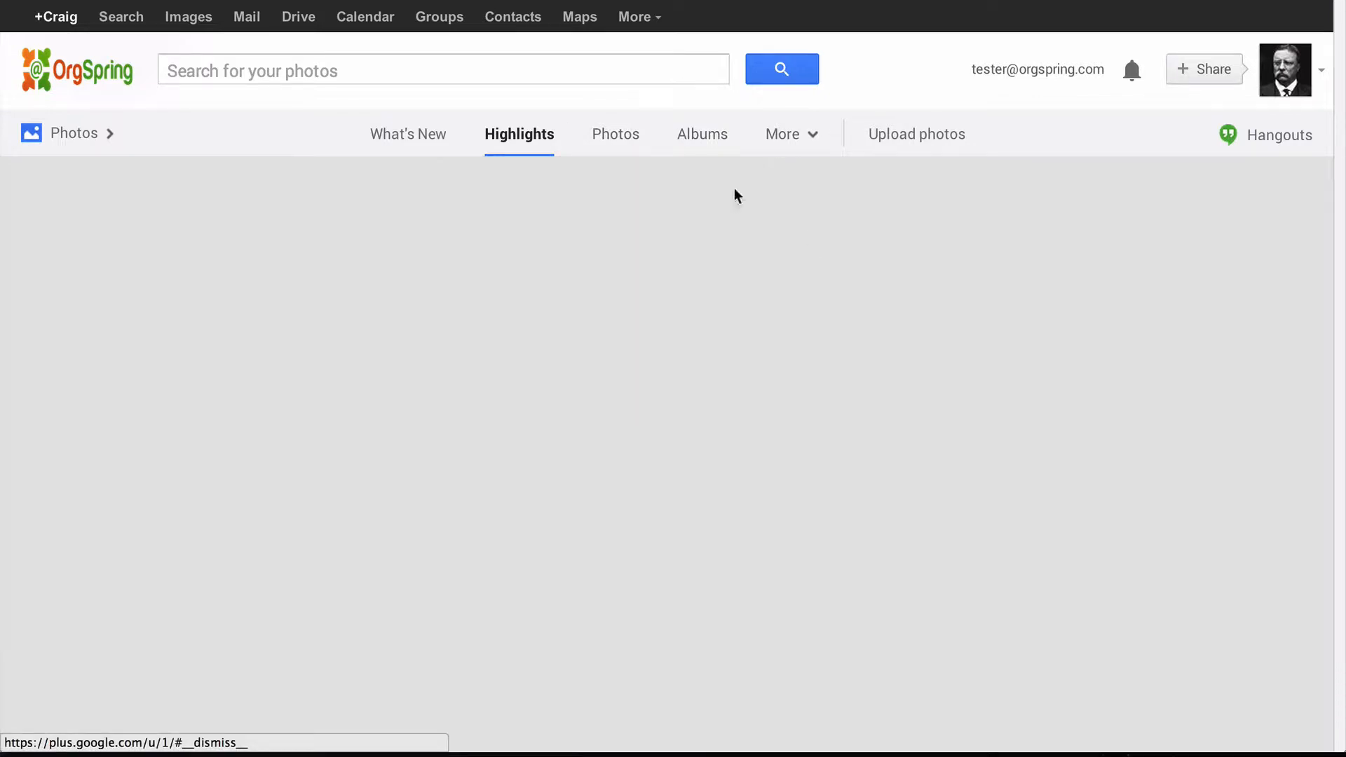
left_click(917, 145)
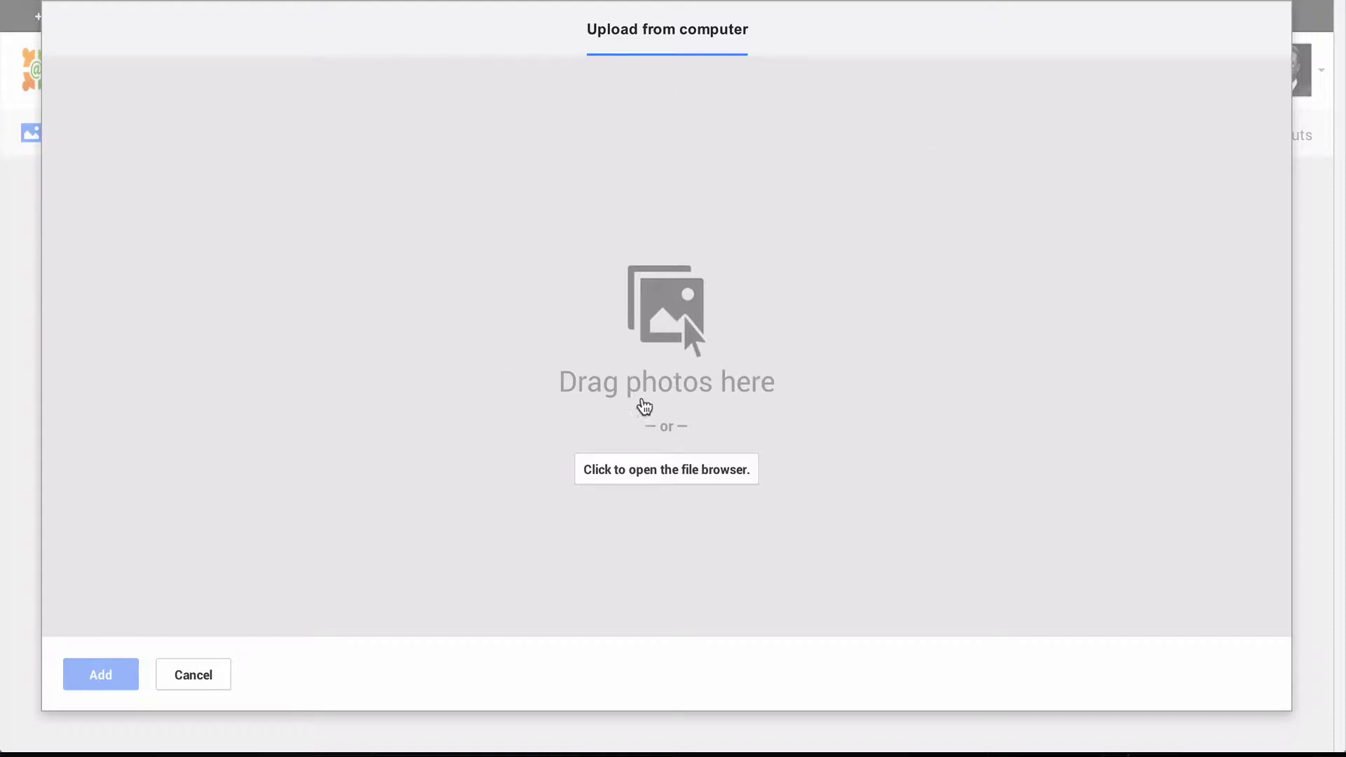
- Choose tr-headshot.jpg from the computer for upload
left_click(678, 480)
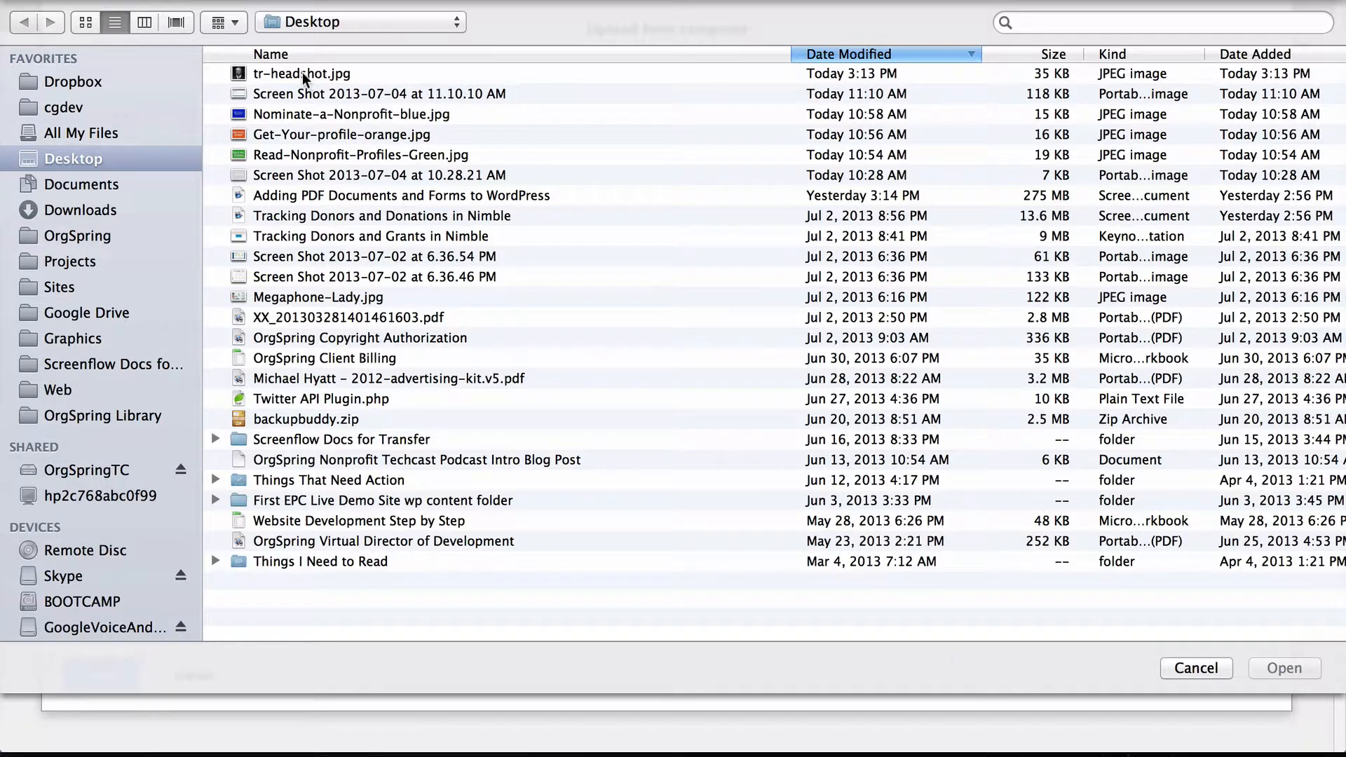
left_click(303, 75)
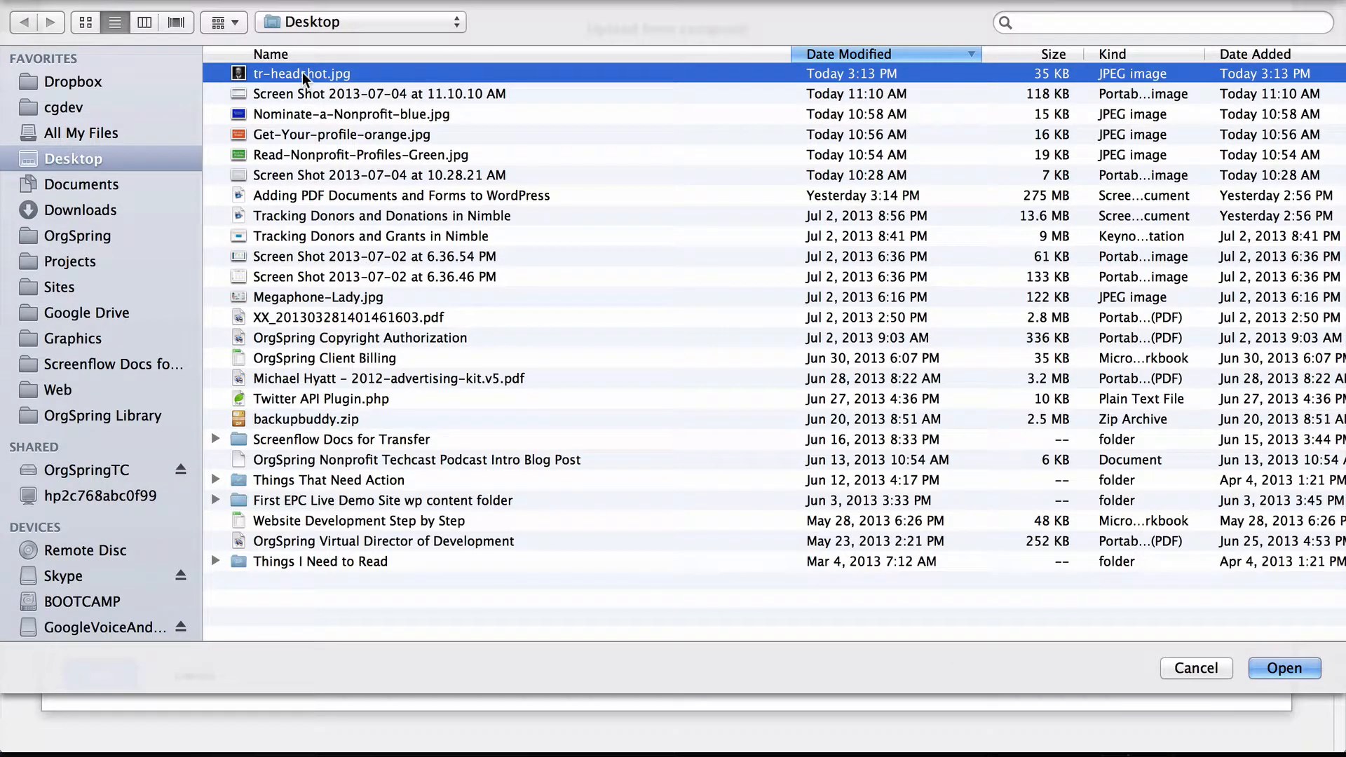
left_click(1283, 671)
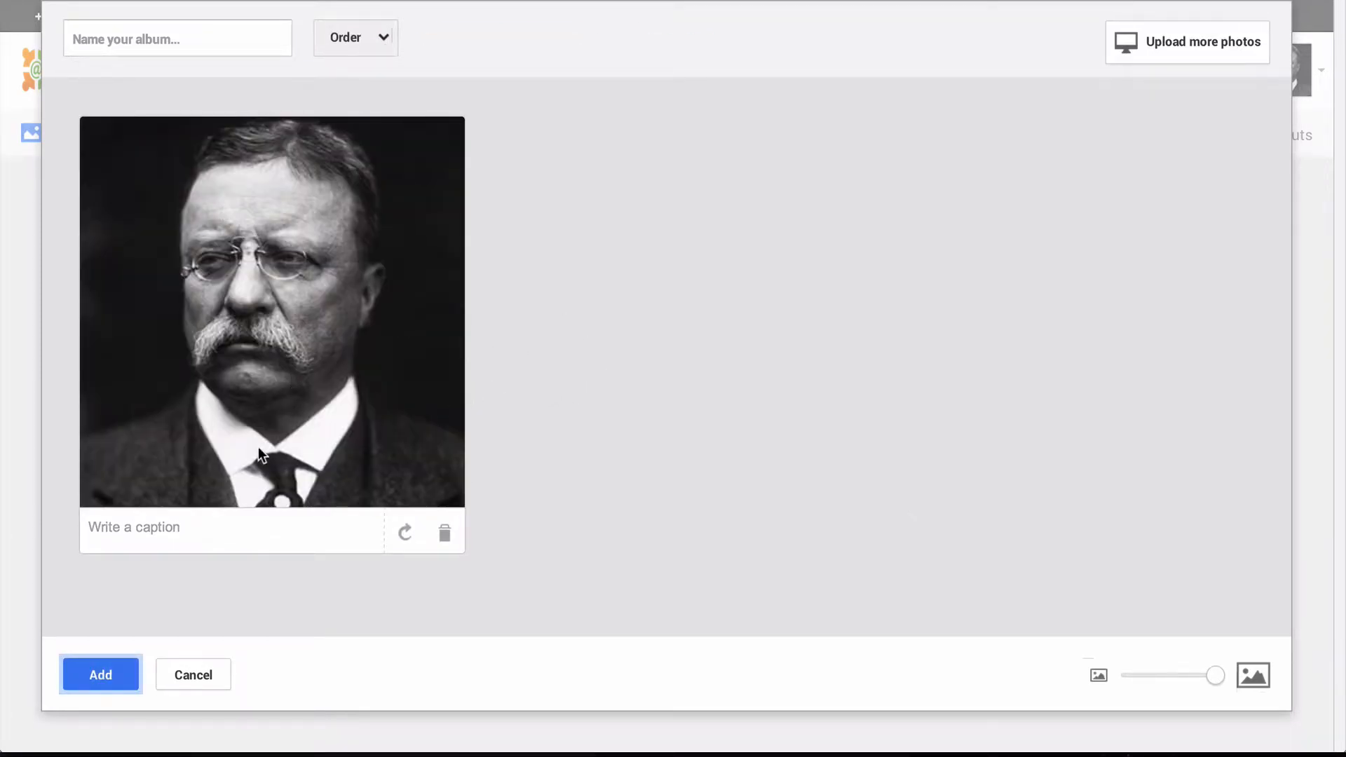
- Caption it 'Photo of Teddy Roosevelt' and add it to a new album named 'Political Images'
left_click(167, 529)
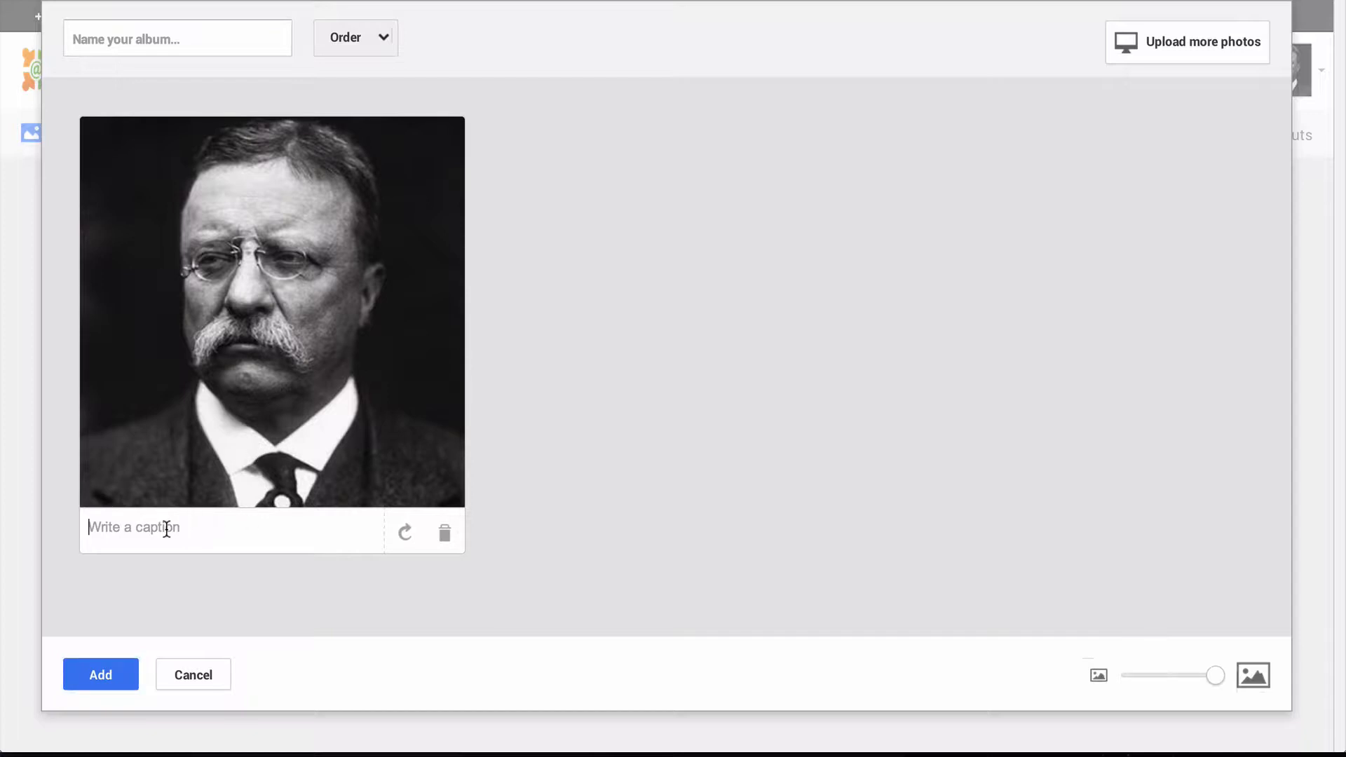
type("Photo of Teddy Roose")
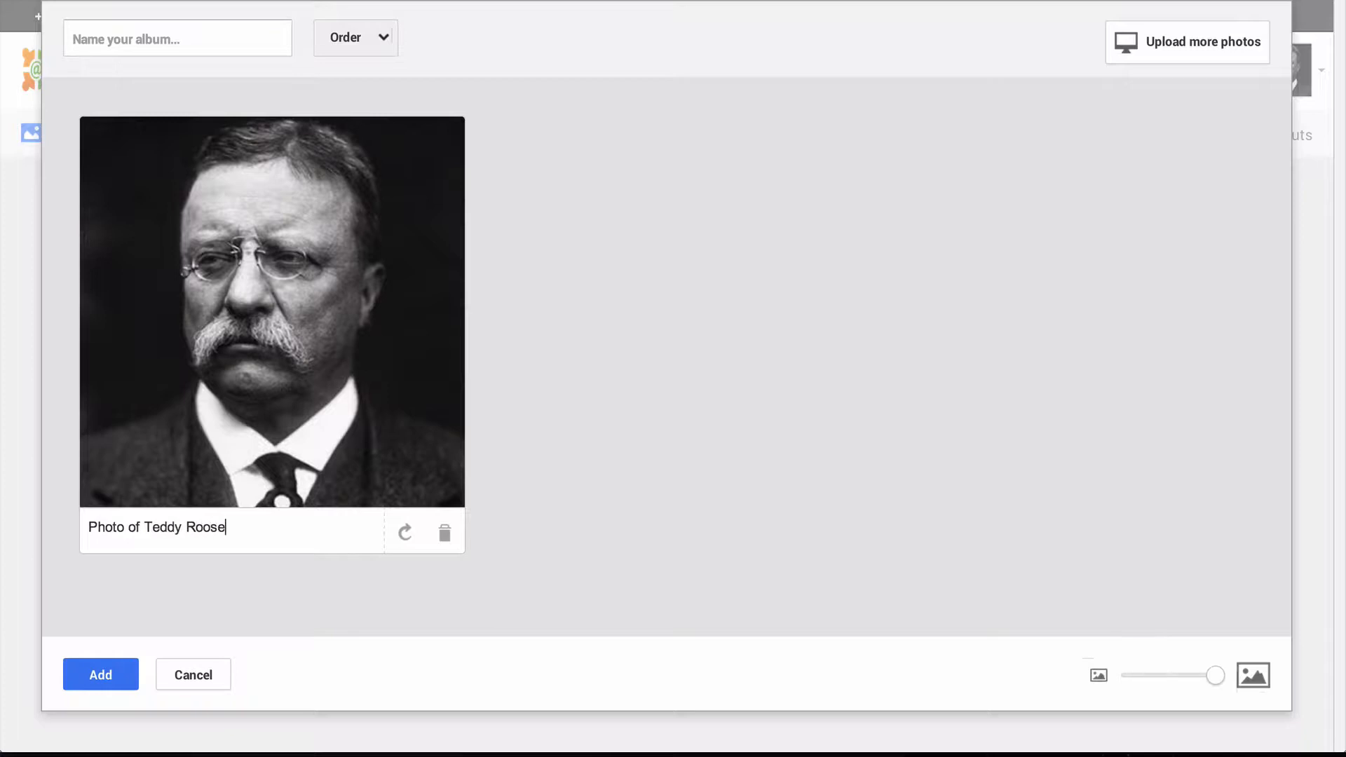
type("velt")
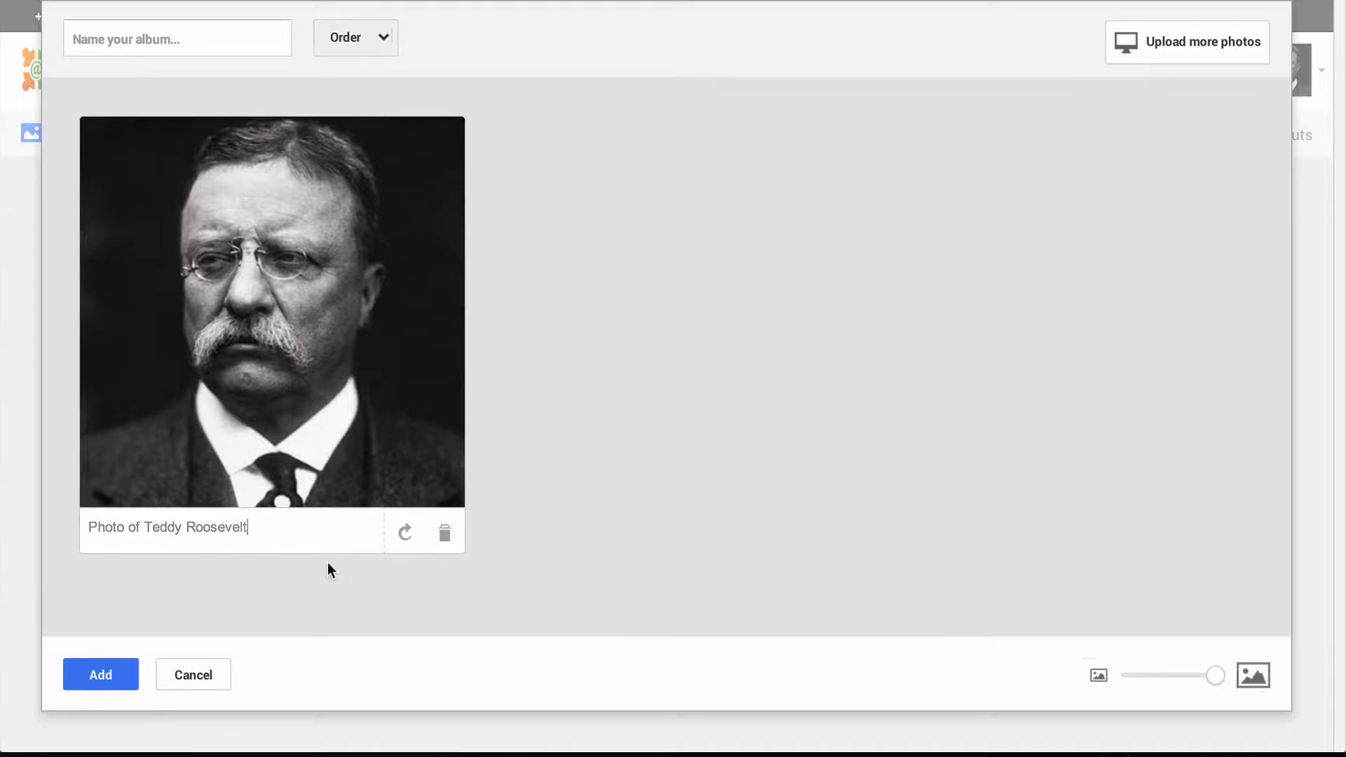
left_click(195, 41)
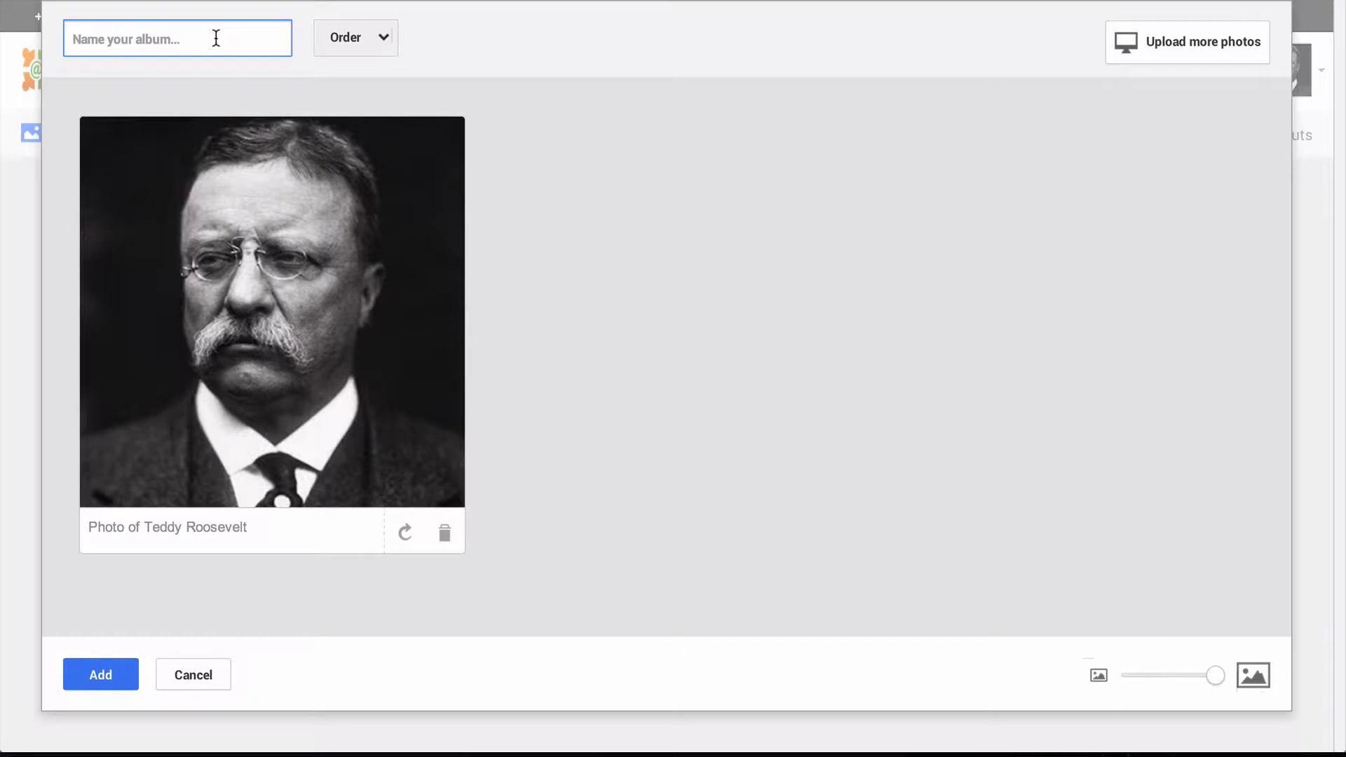
type("Political Images")
left_click(105, 677)
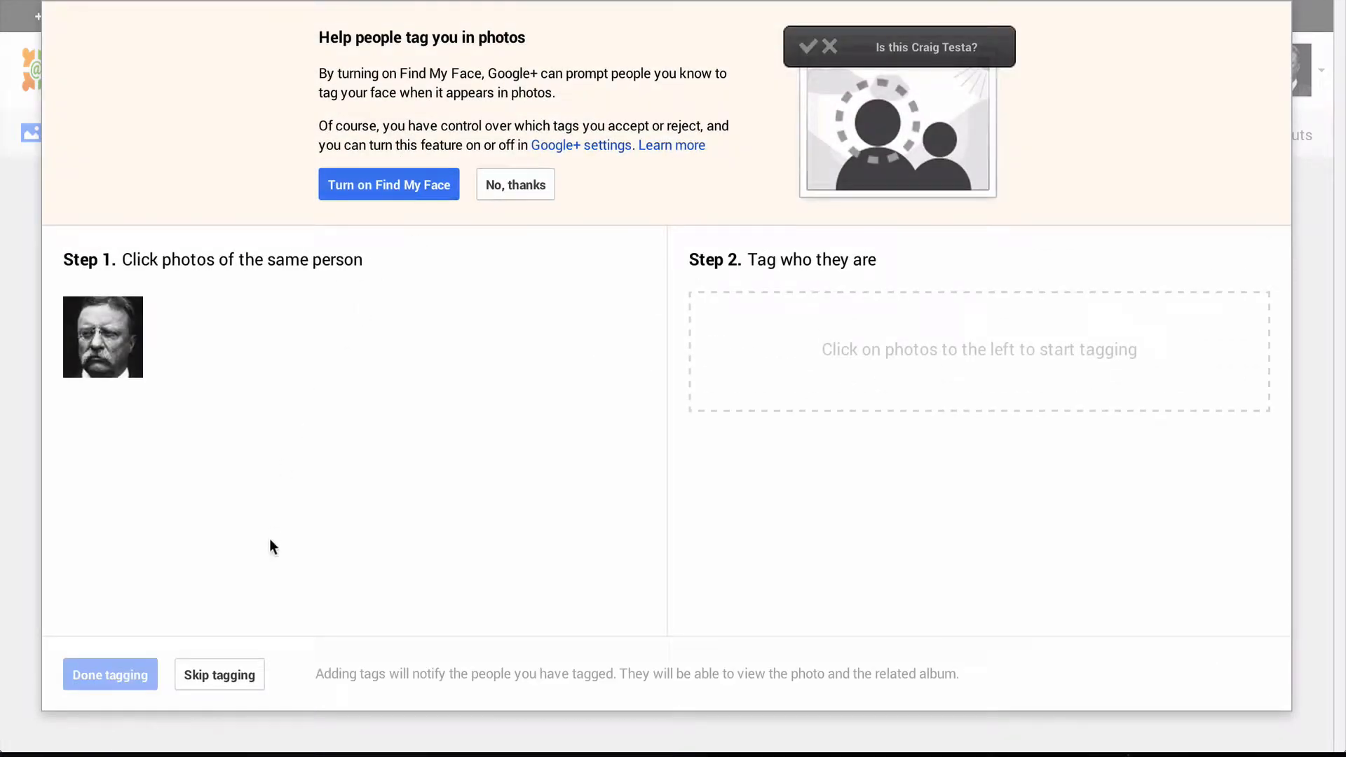
- Decline Find My Face, skip photo tagging, and cancel sharing the Political Images album
mouse_move(112, 324)
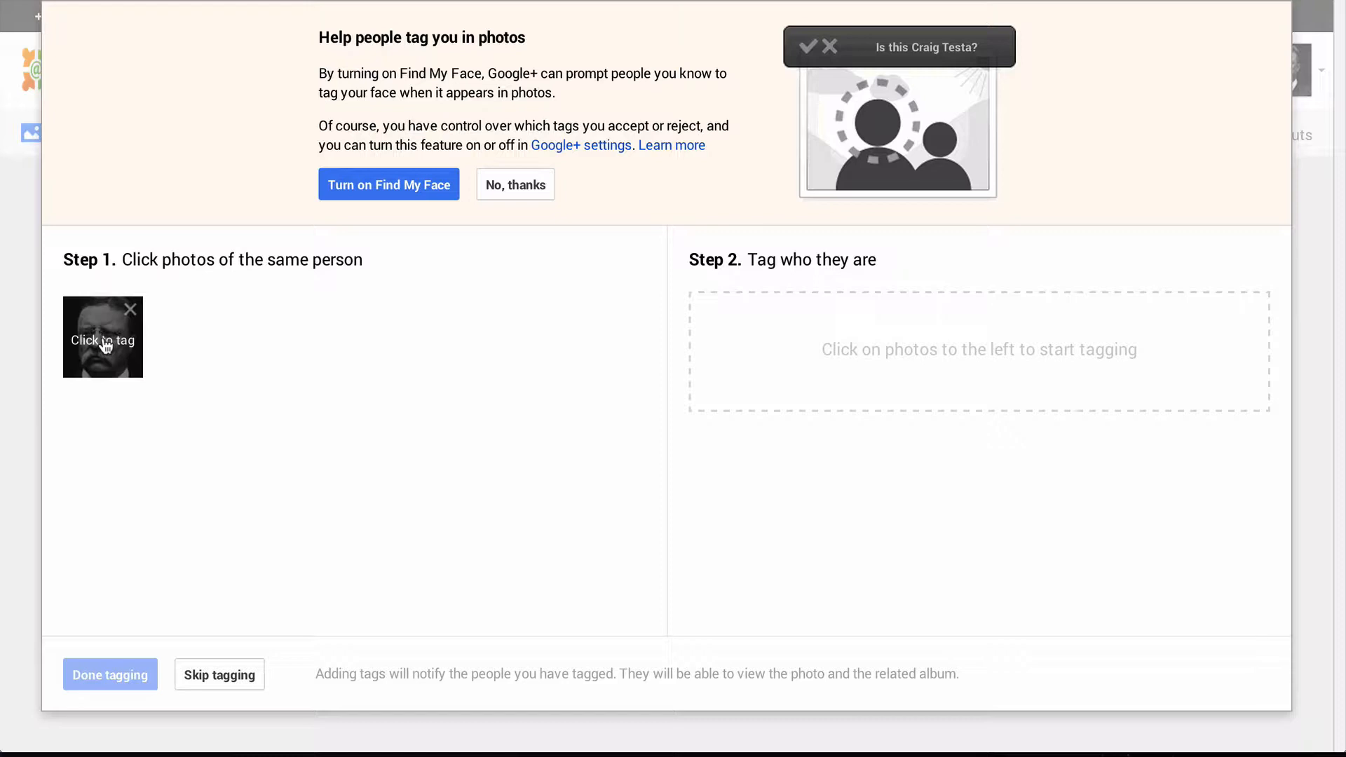
left_click(530, 185)
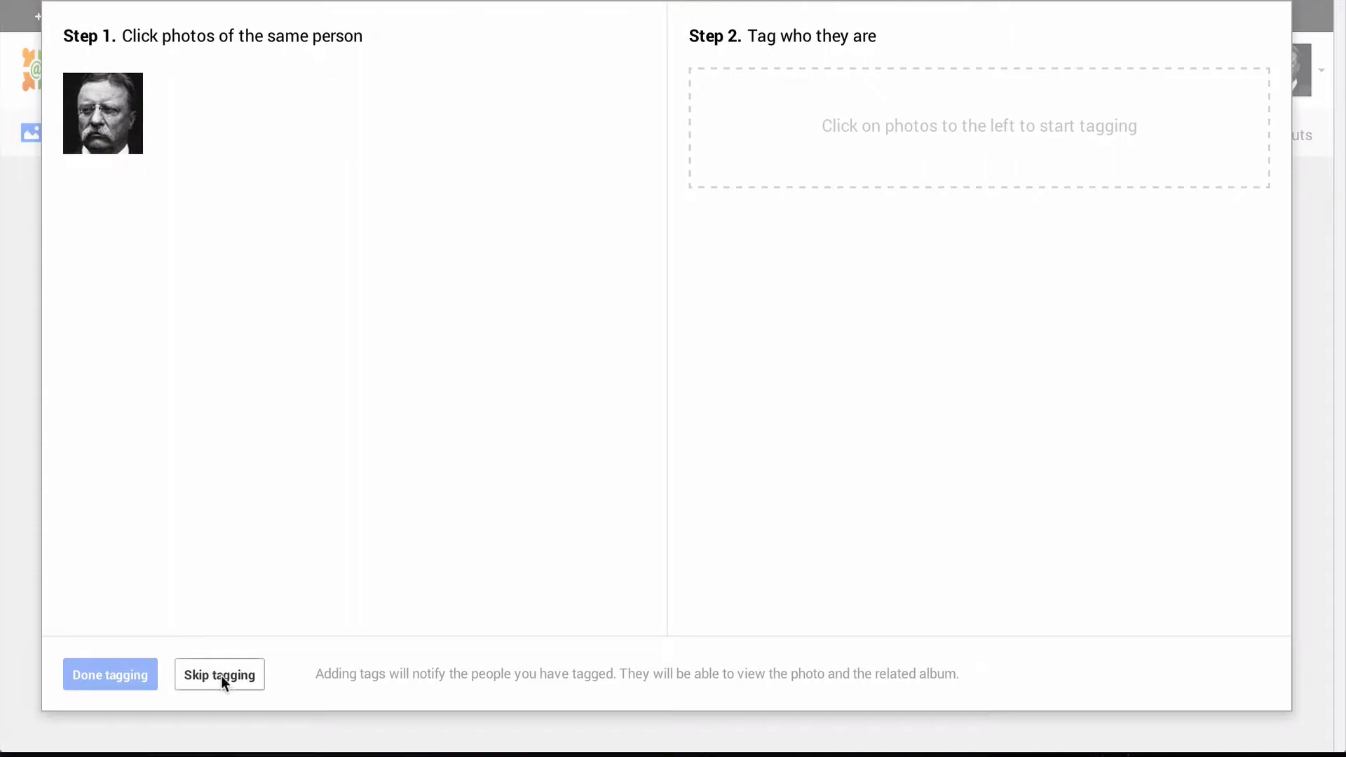
left_click(221, 675)
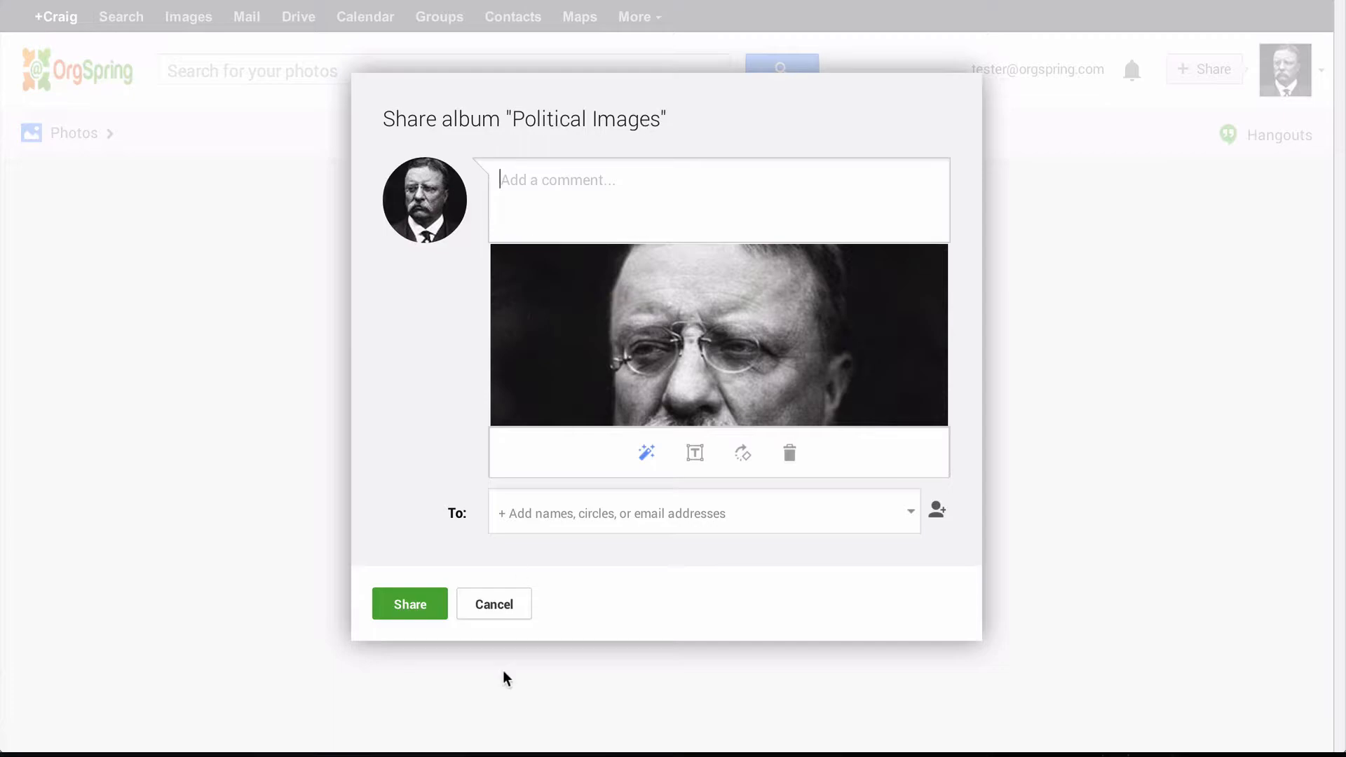
left_click(497, 606)
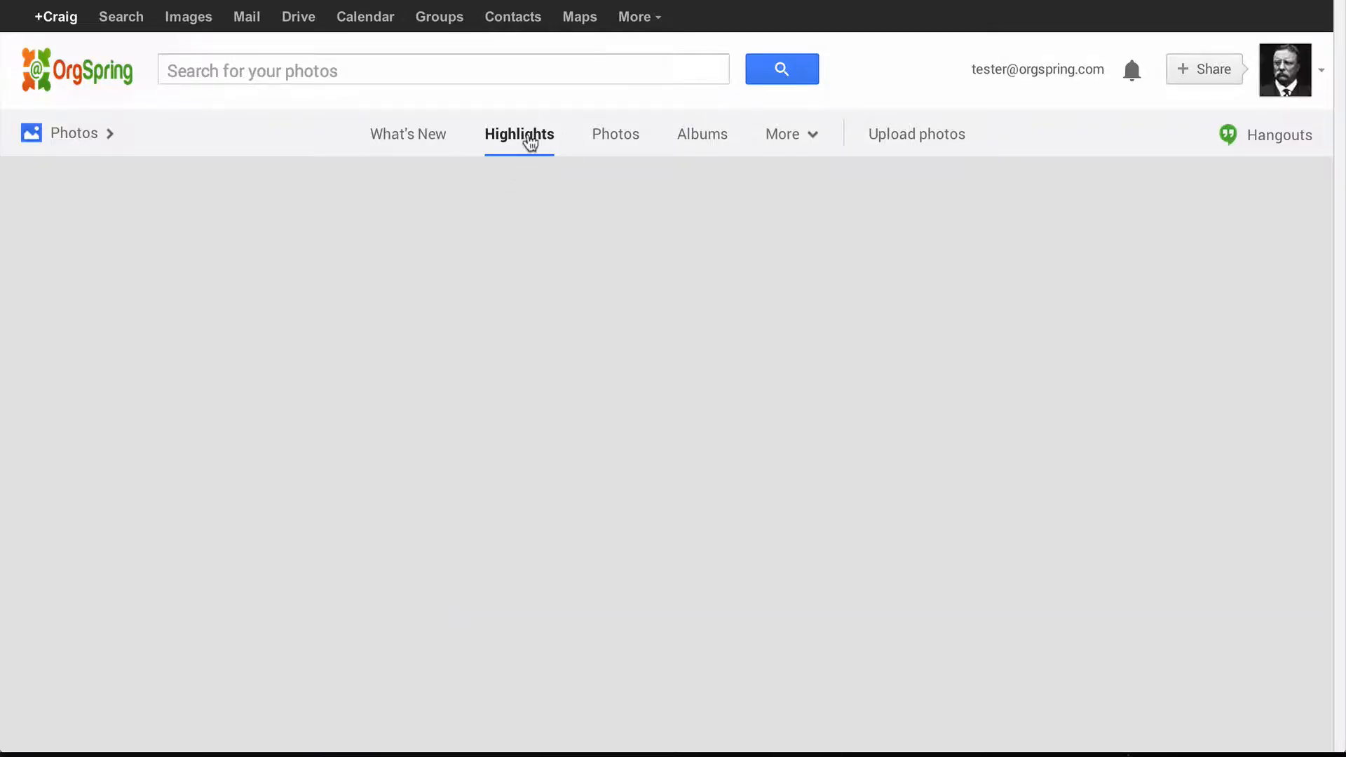
- Go to the Albums list and open the Political Images album
left_click(616, 140)
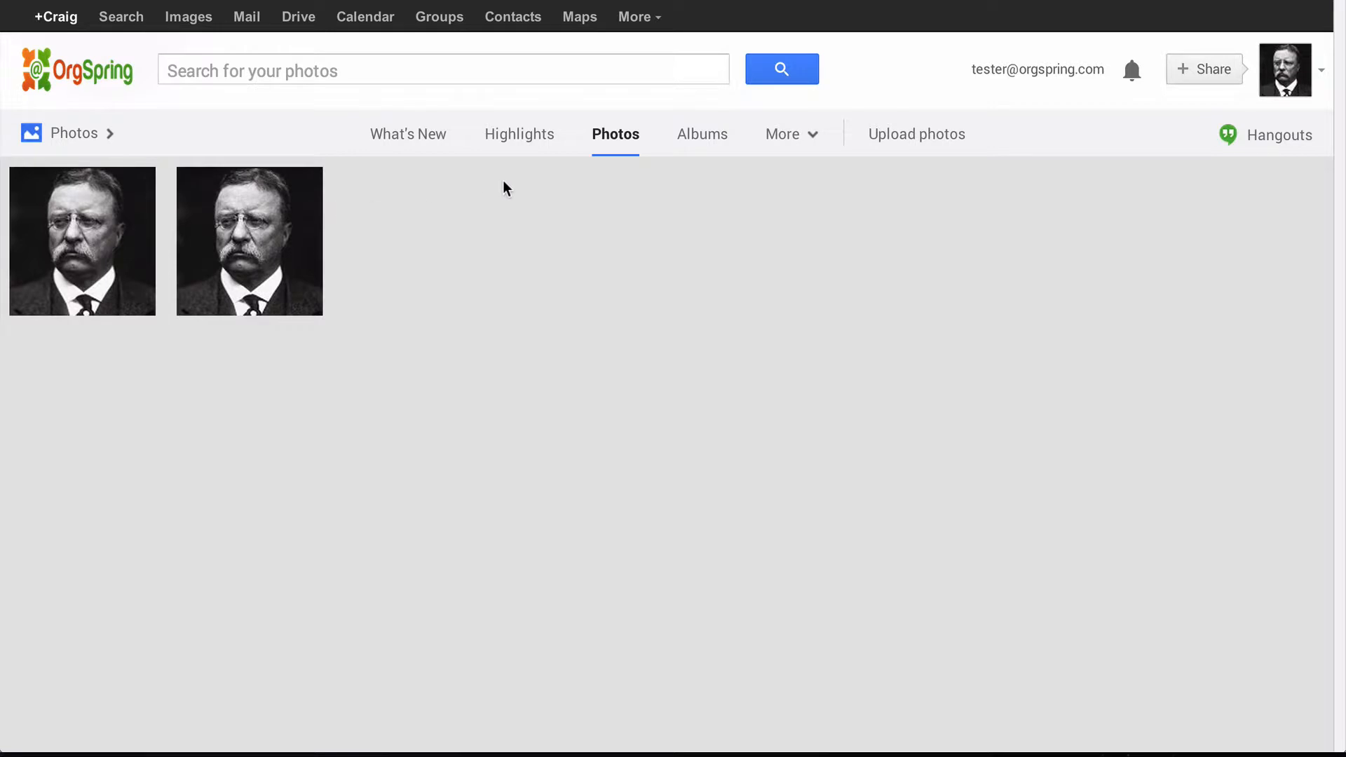
left_click(700, 135)
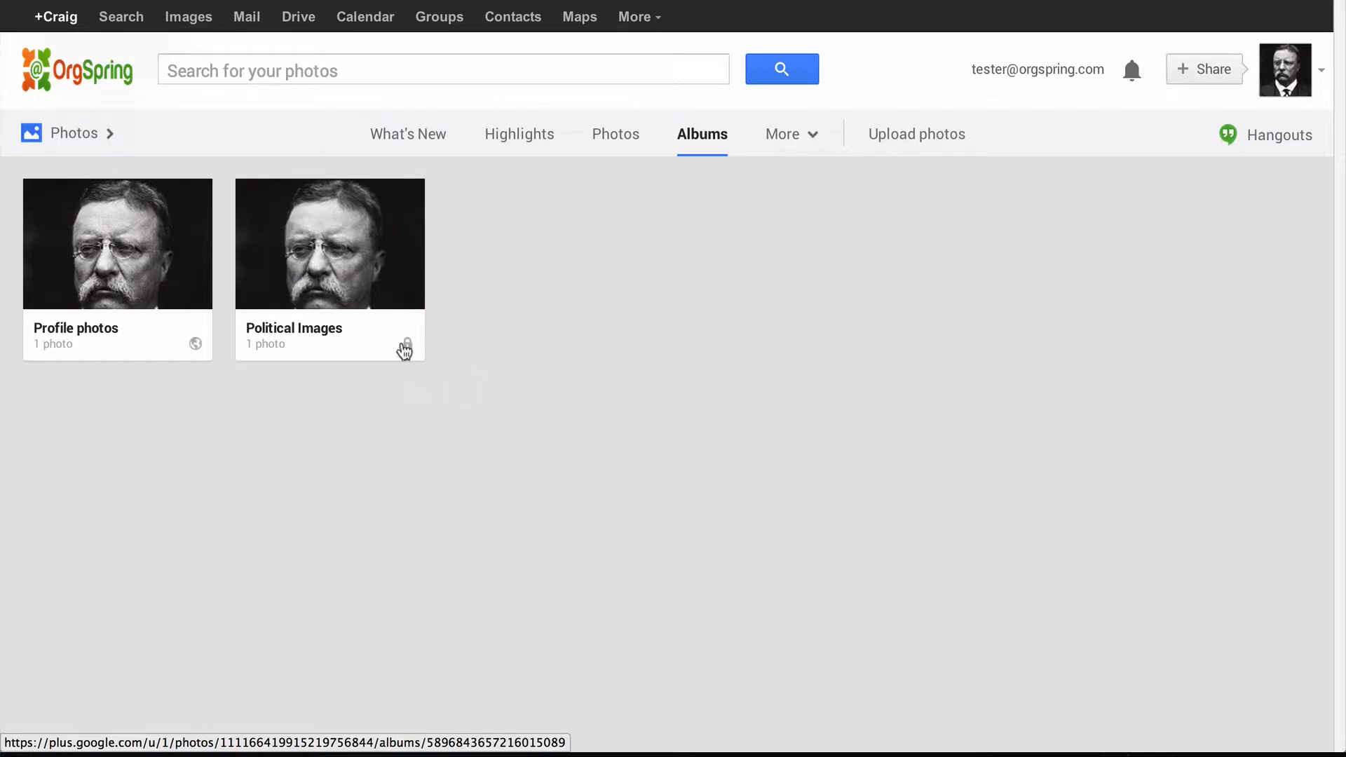
left_click(348, 336)
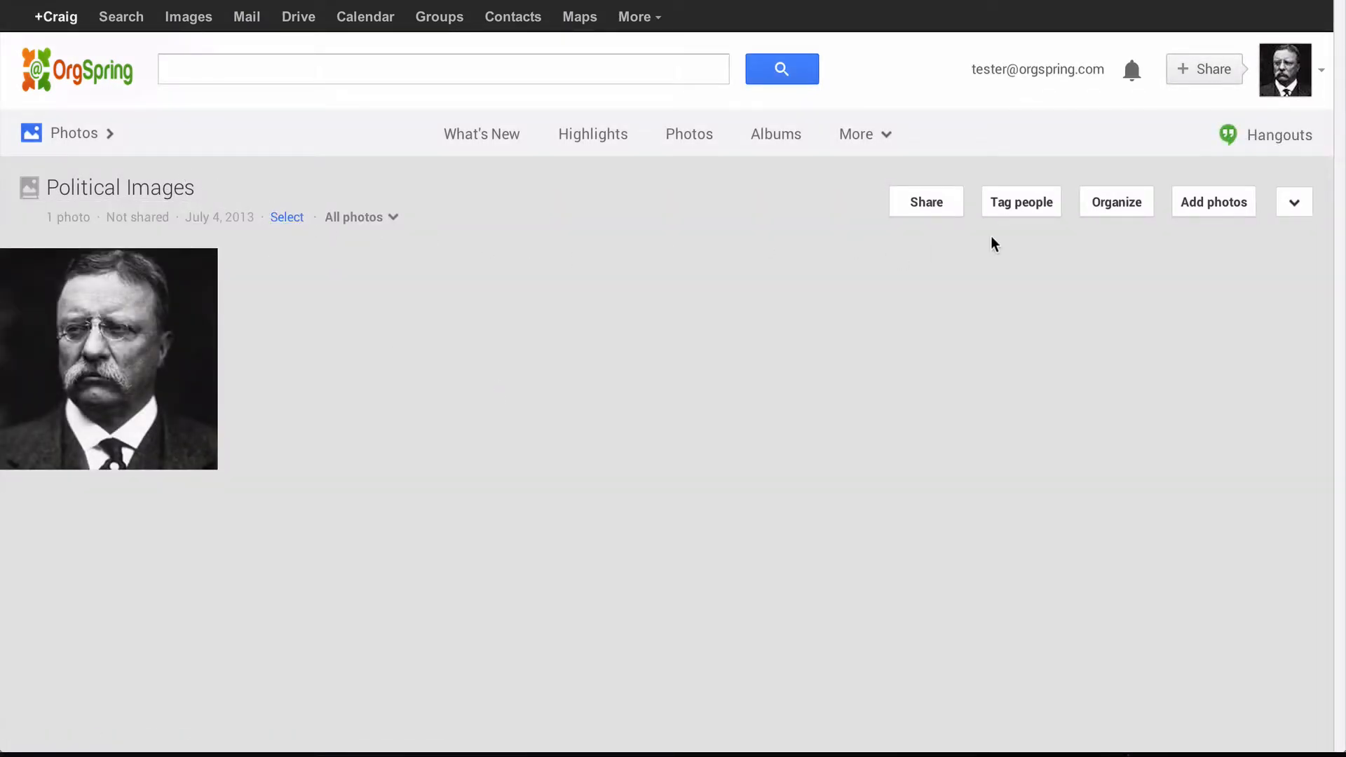
- Upload Megaphone-Lady.jpg into Political Images captioned 'Megaphone Lady', without sharing it
left_click(1214, 205)
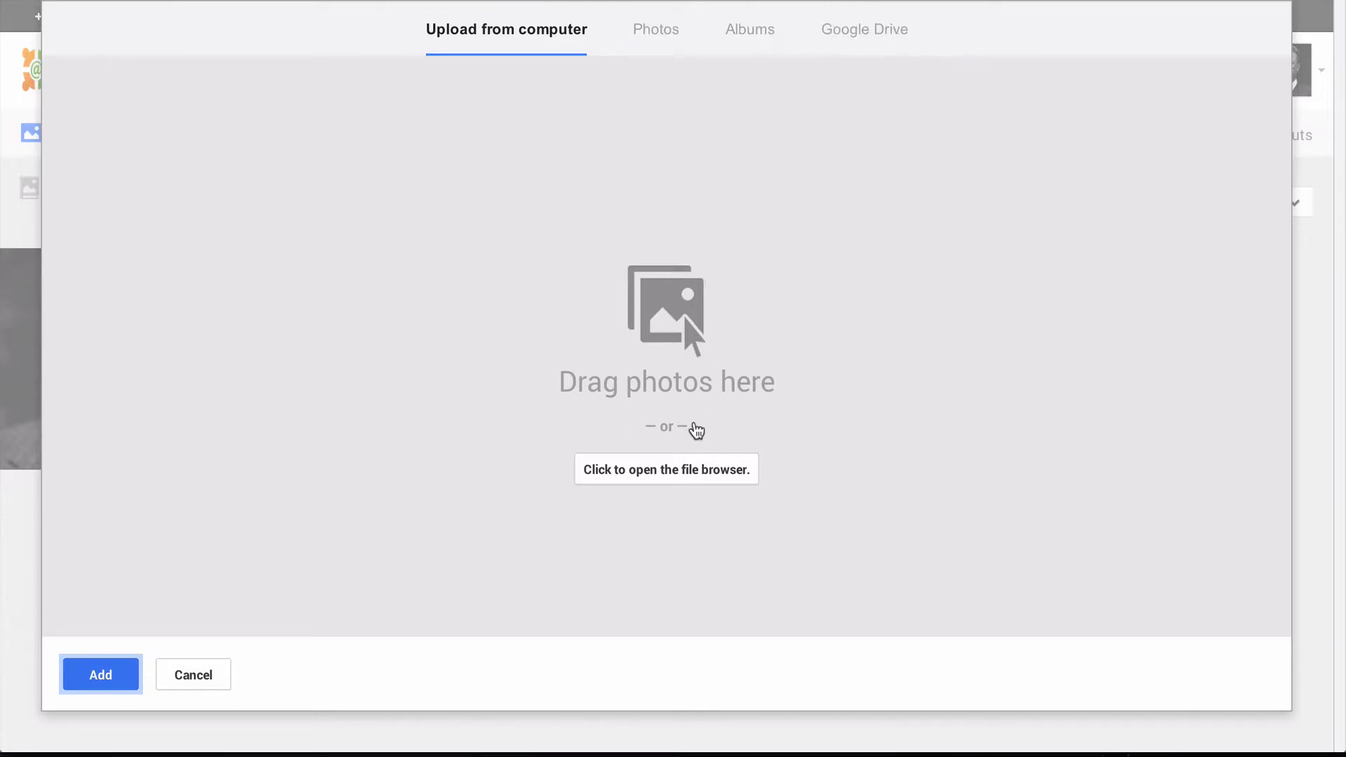
left_click(685, 474)
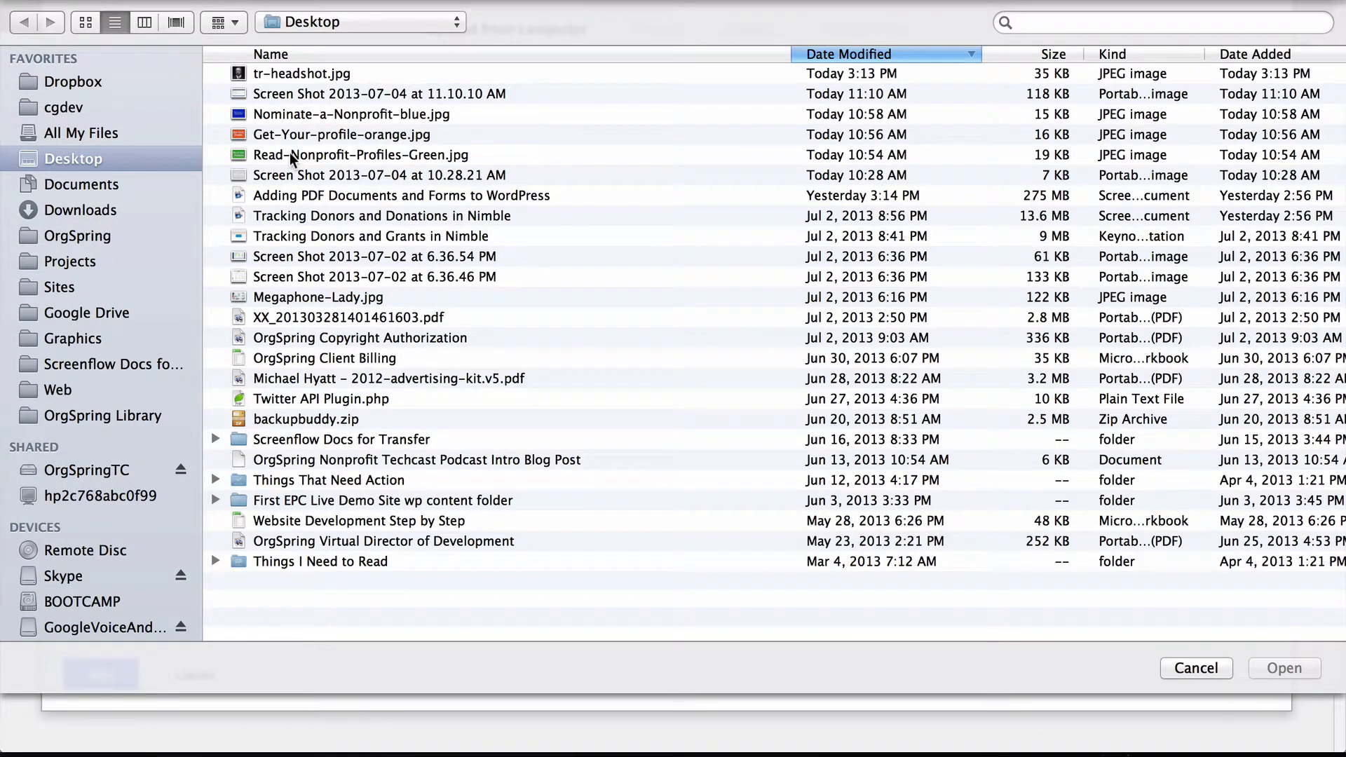
double_click(293, 298)
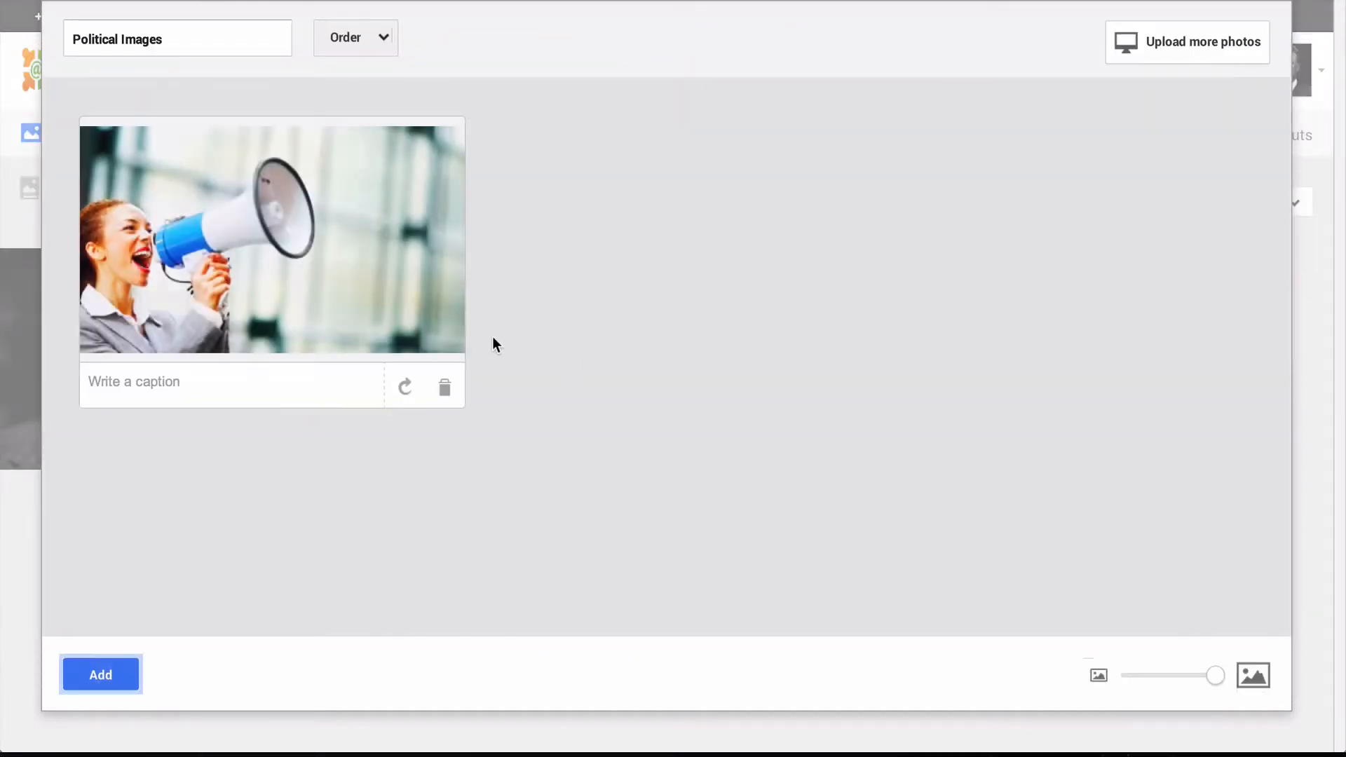
left_click(166, 387)
type("Megaphone Lady")
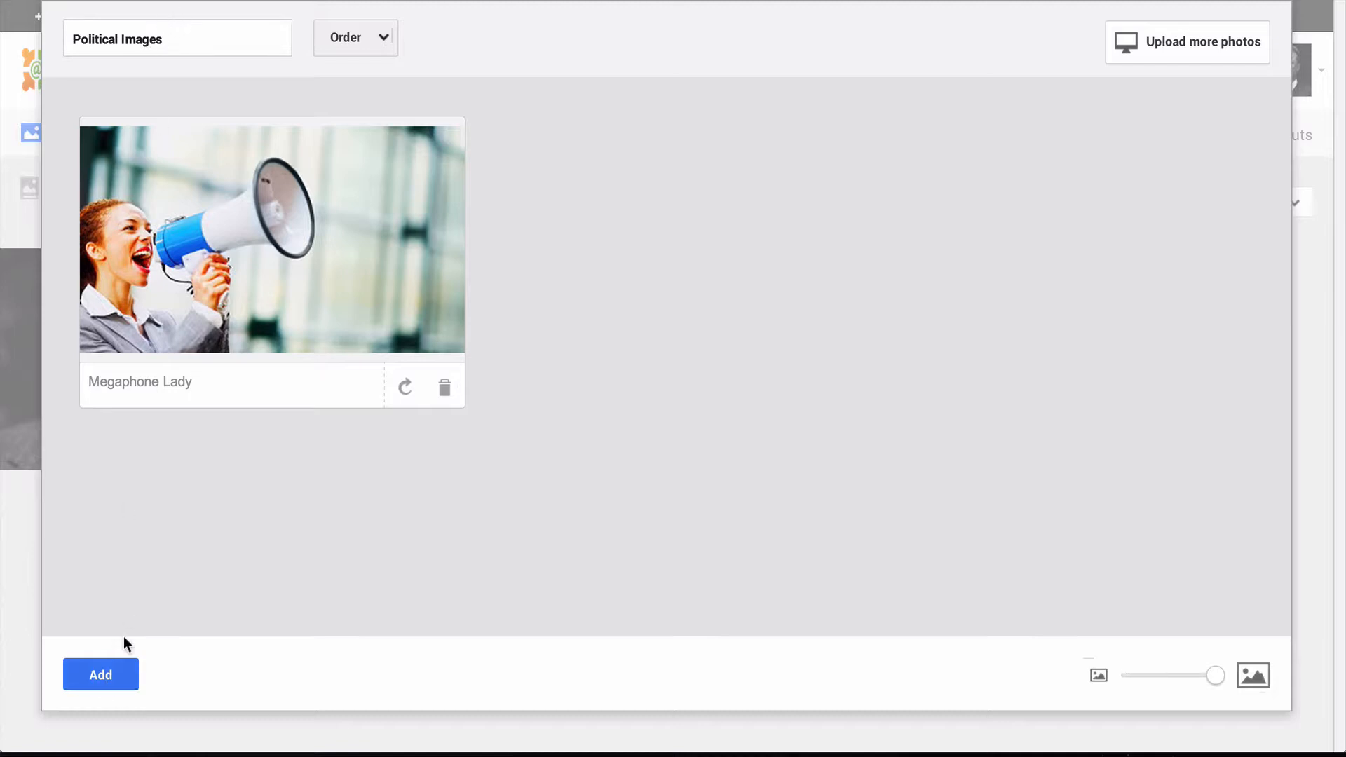
left_click(112, 680)
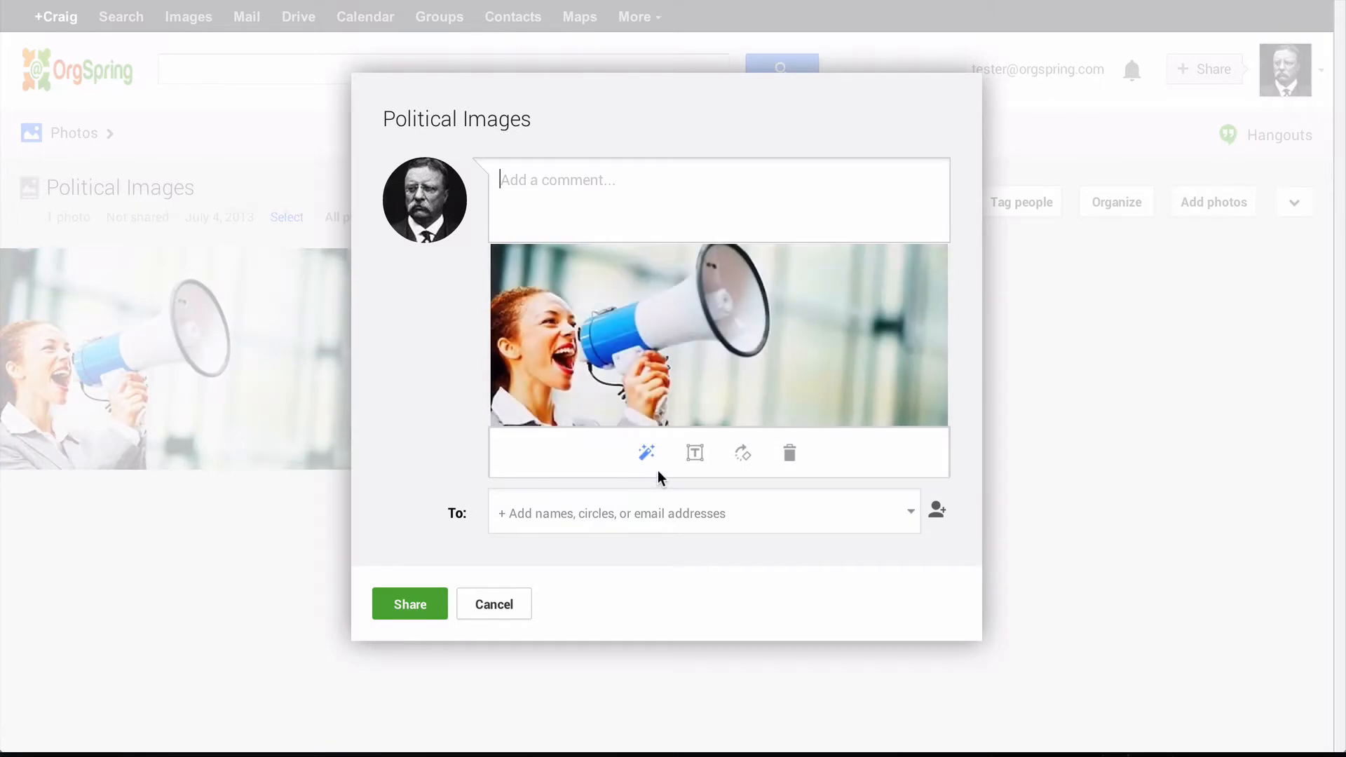
left_click(500, 604)
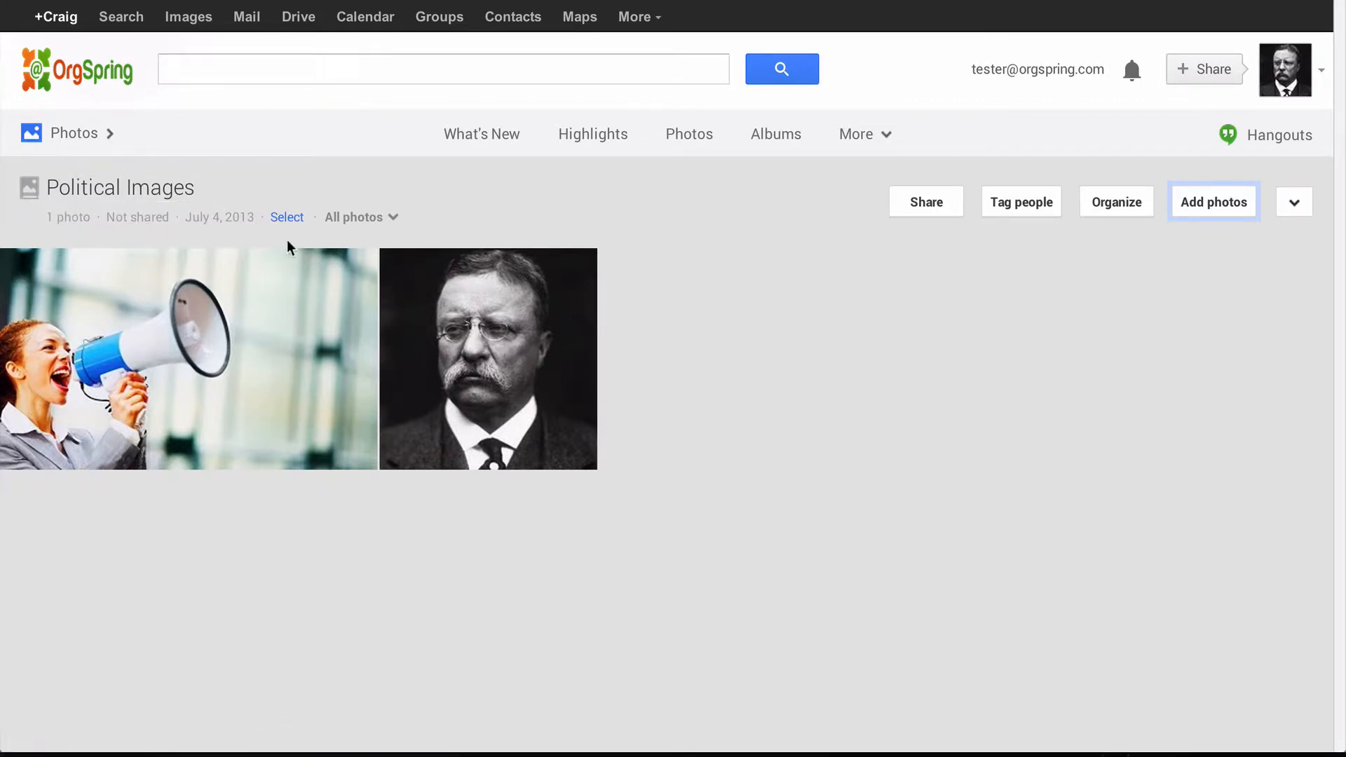
- Reorder the album so the Roosevelt portrait comes before the megaphone photo
left_click_drag(430, 391, 607, 344)
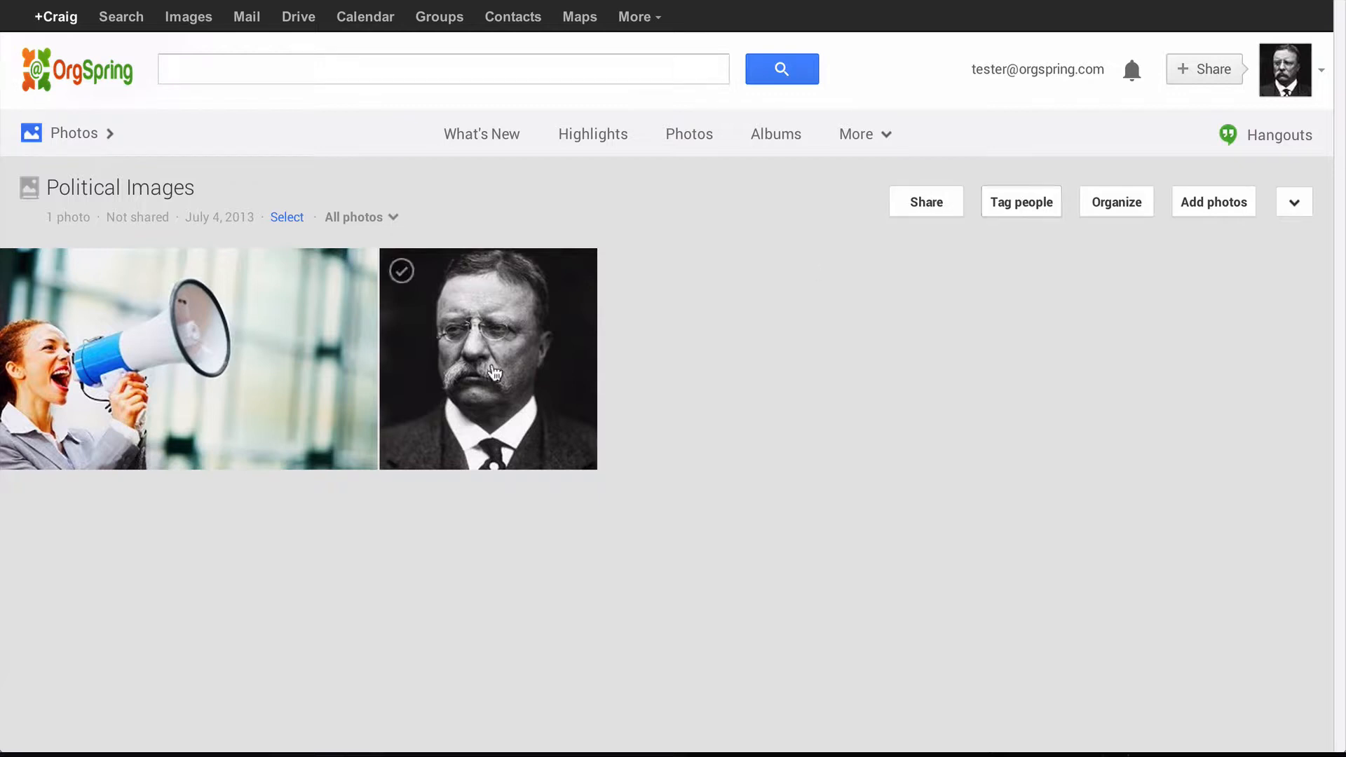
left_click(1118, 202)
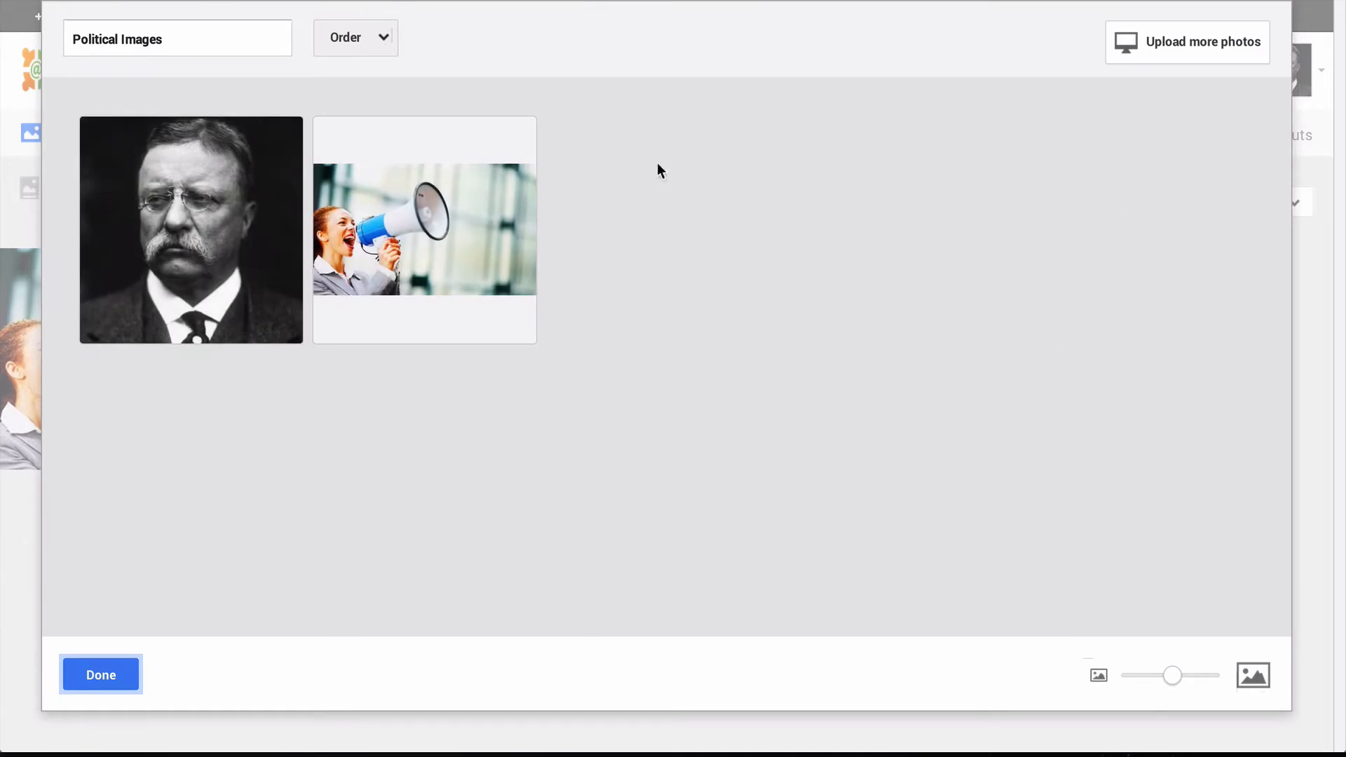
left_click_drag(481, 206, 228, 173)
left_click_drag(490, 280, 141, 266)
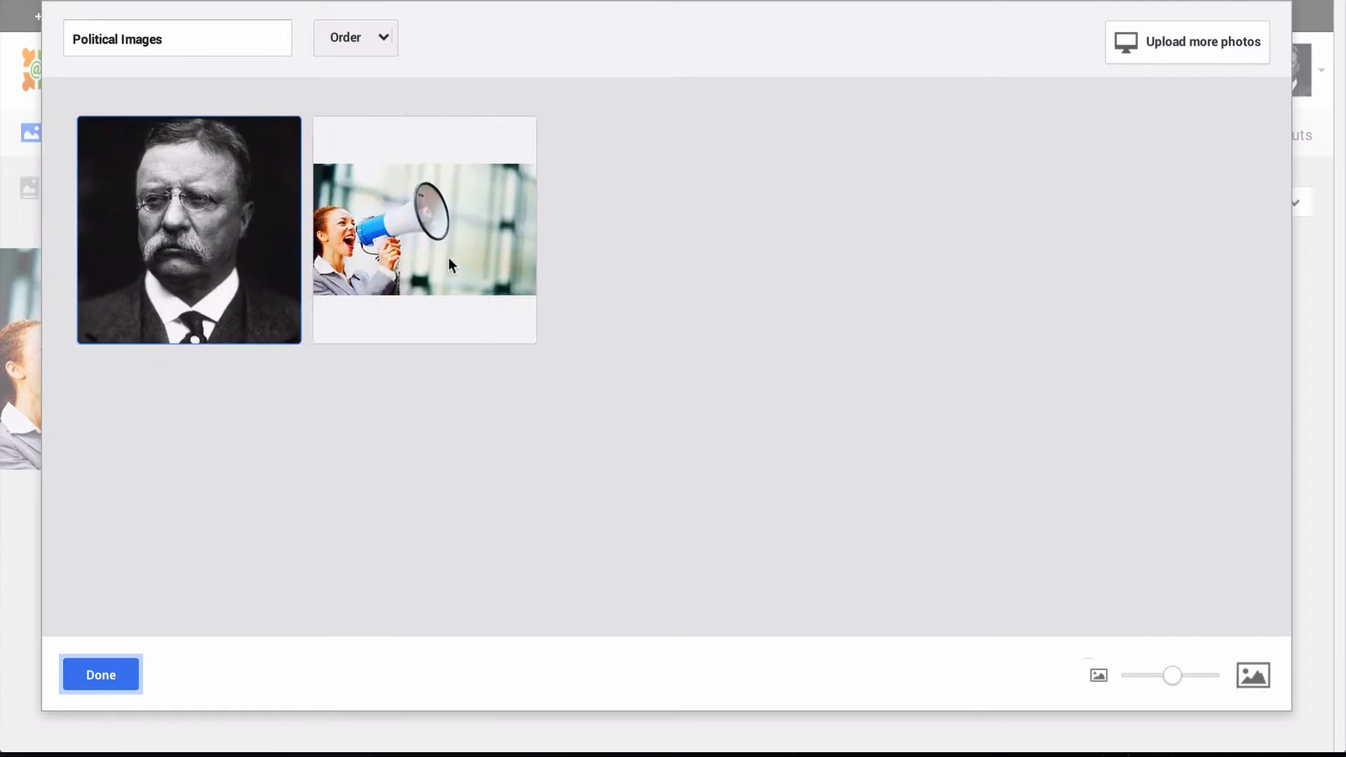
left_click(384, 43)
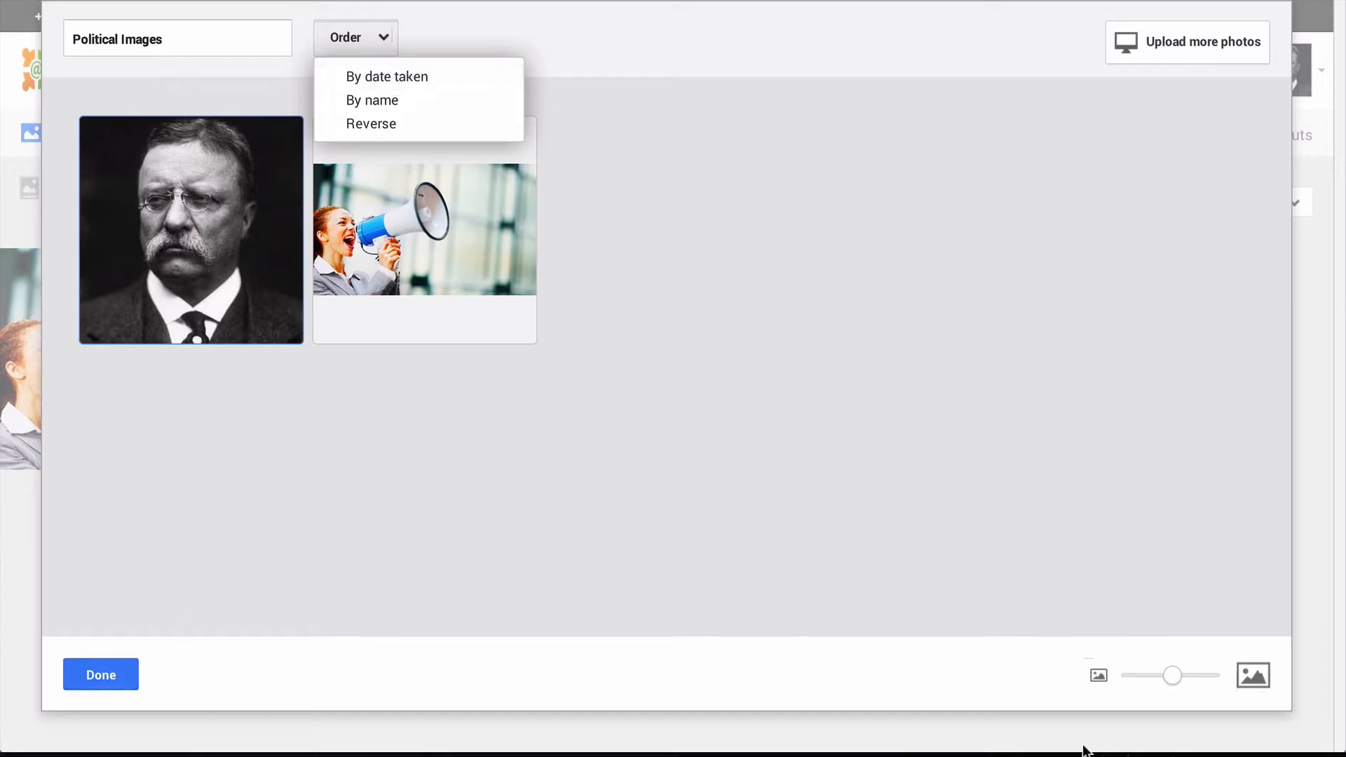
left_click_drag(1172, 676, 1216, 675)
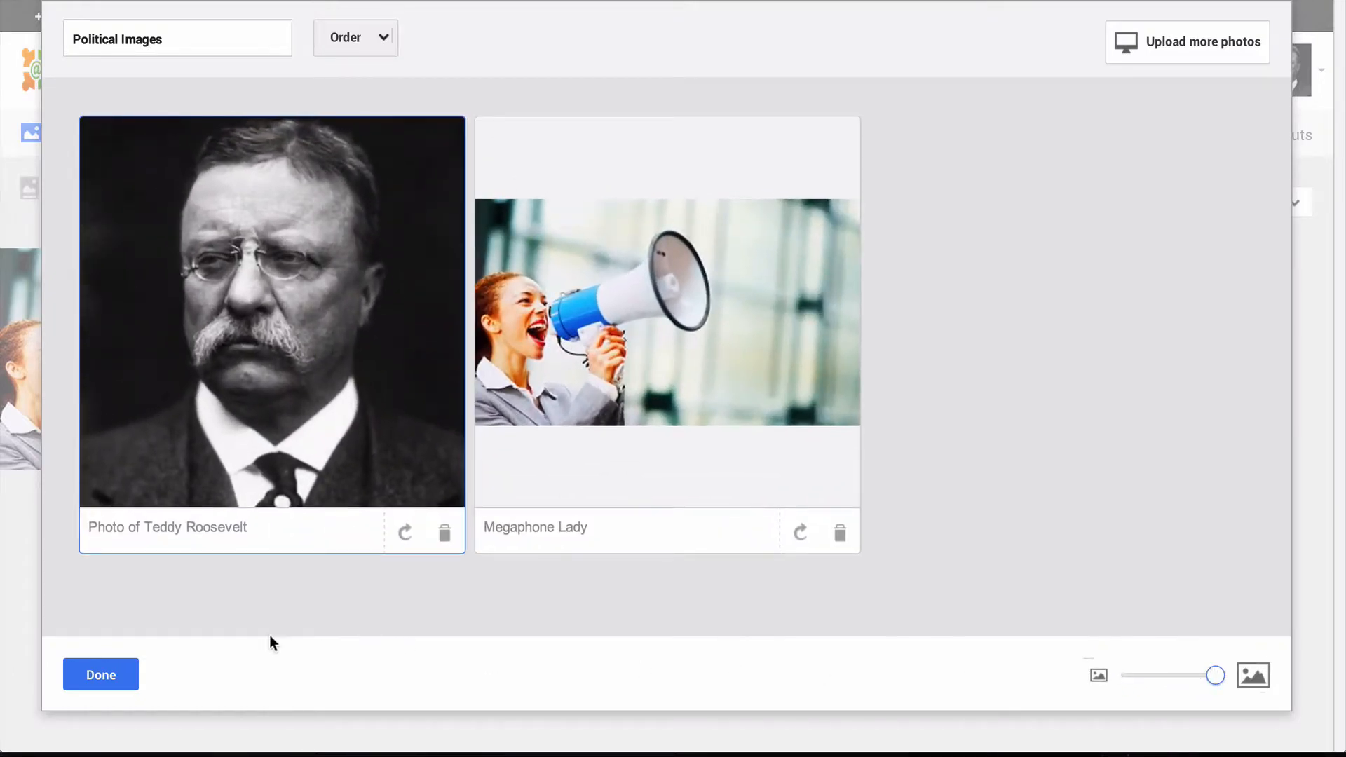
left_click(106, 675)
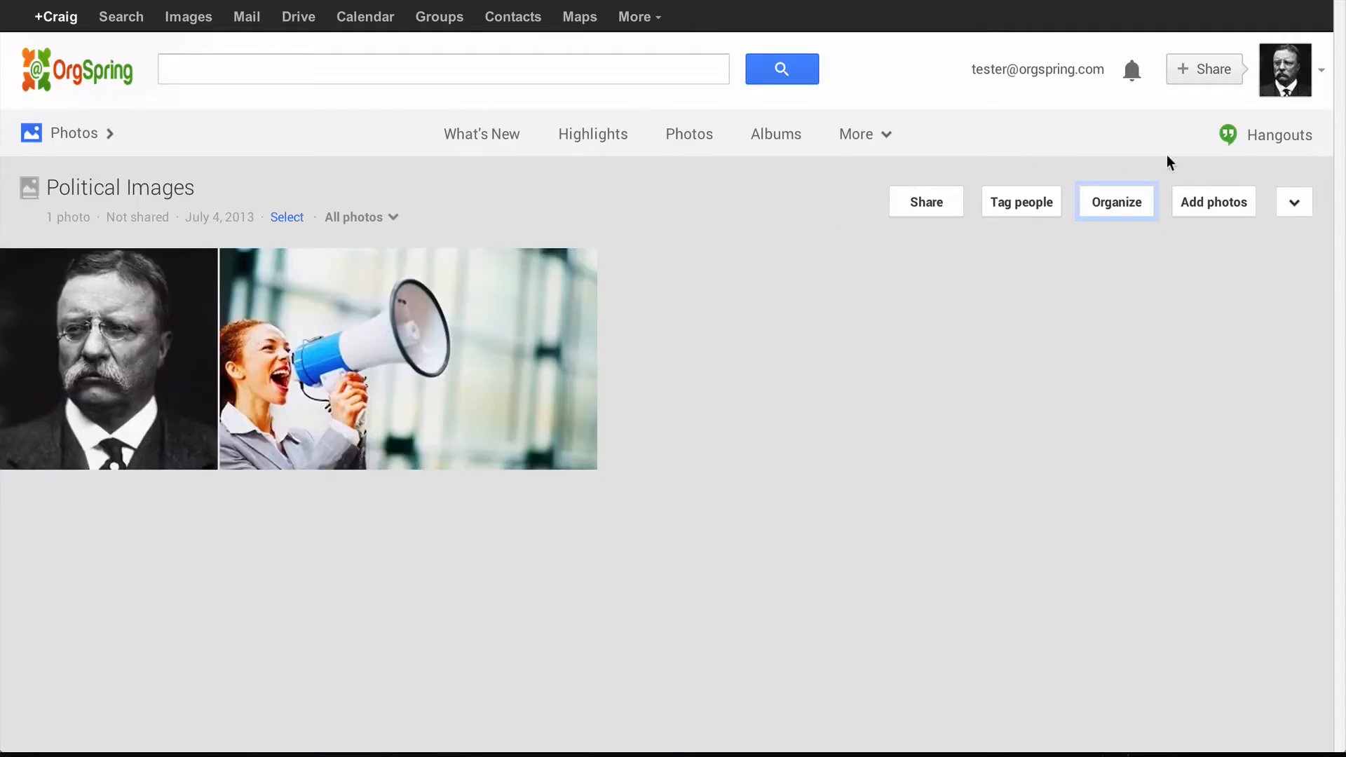
left_click(1293, 200)
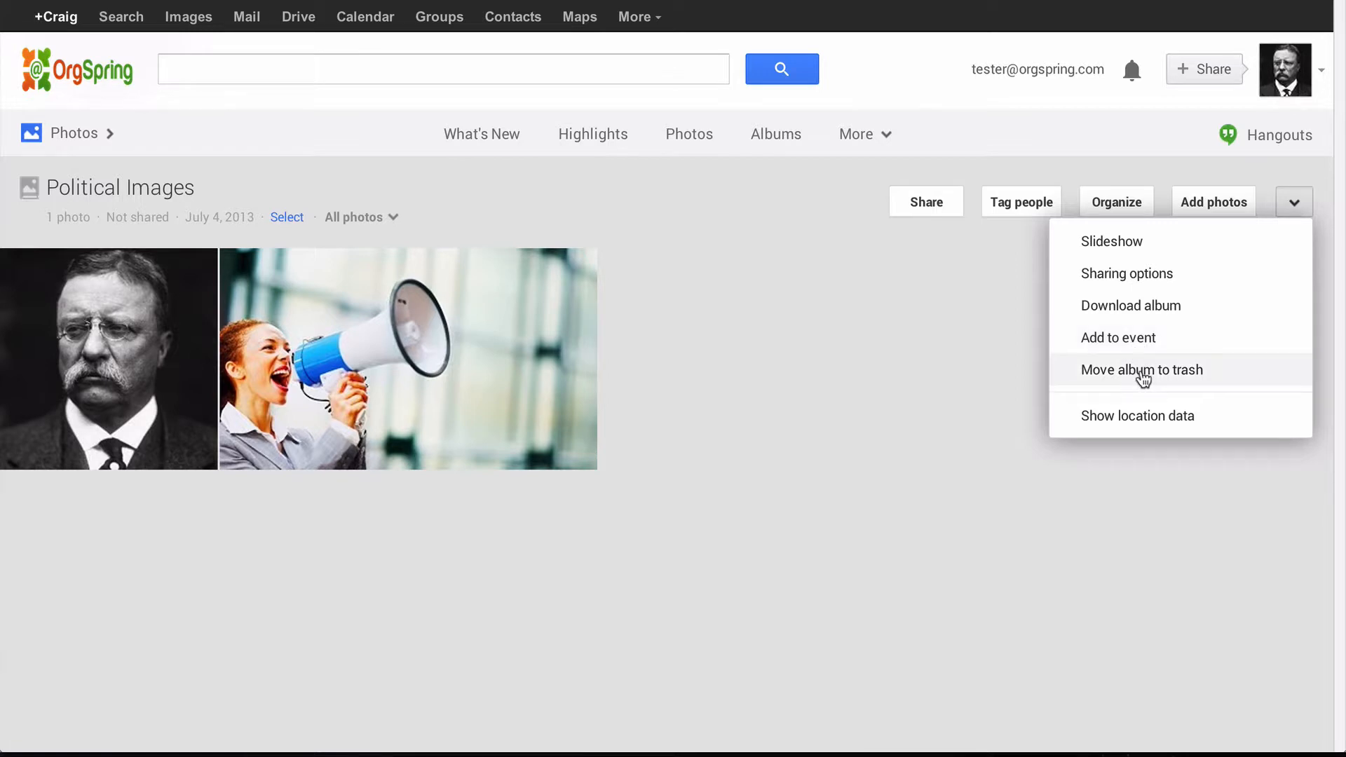
left_click(1147, 277)
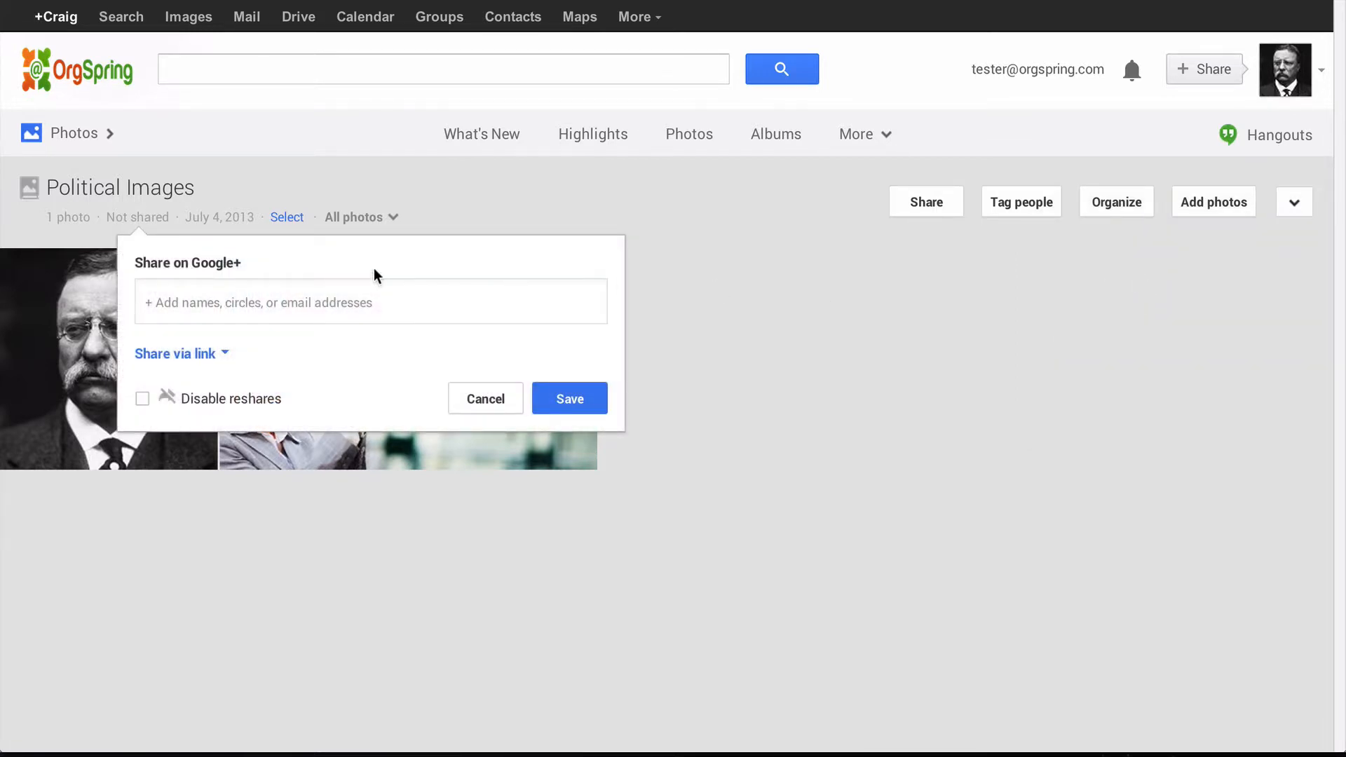
left_click(482, 397)
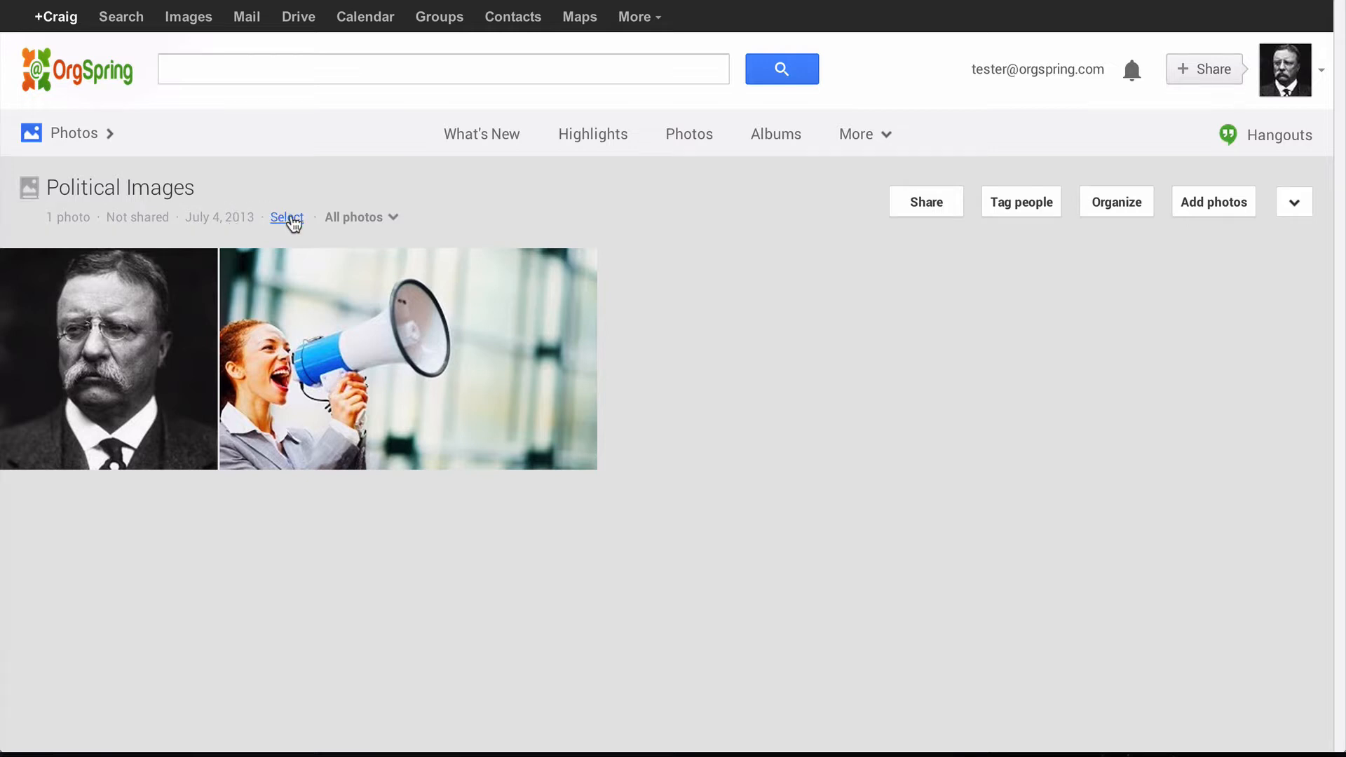
left_click(393, 219)
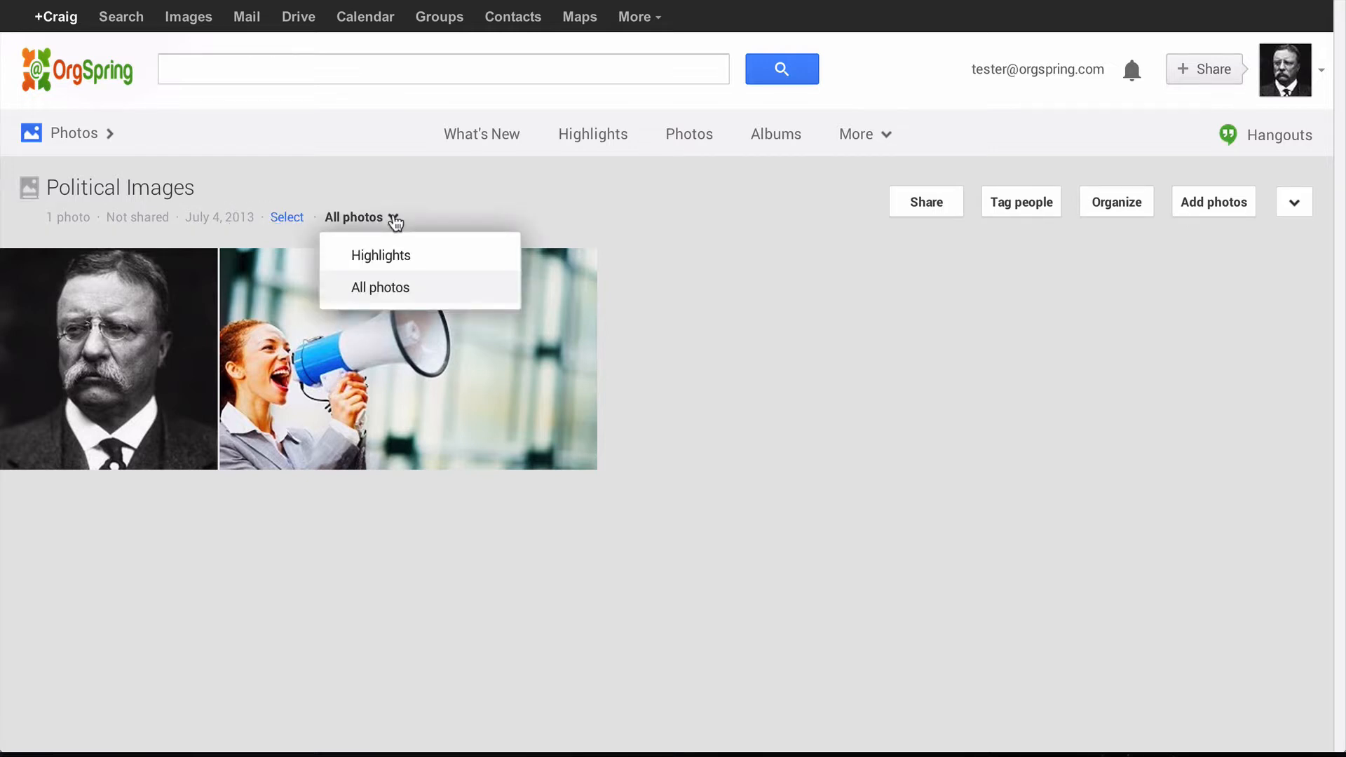
left_click(551, 197)
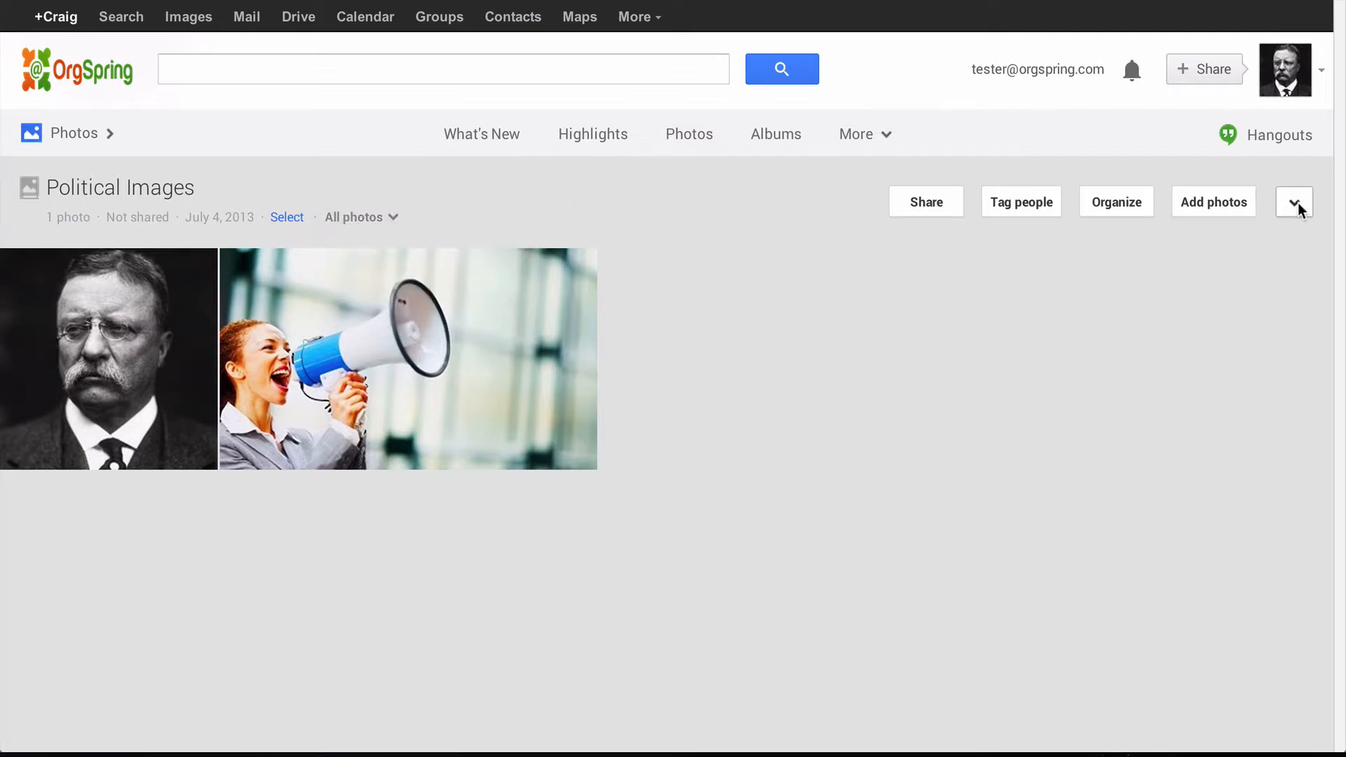
- Share the album with the comment 'This is our political image folder. Hope you like it!'
left_click(918, 204)
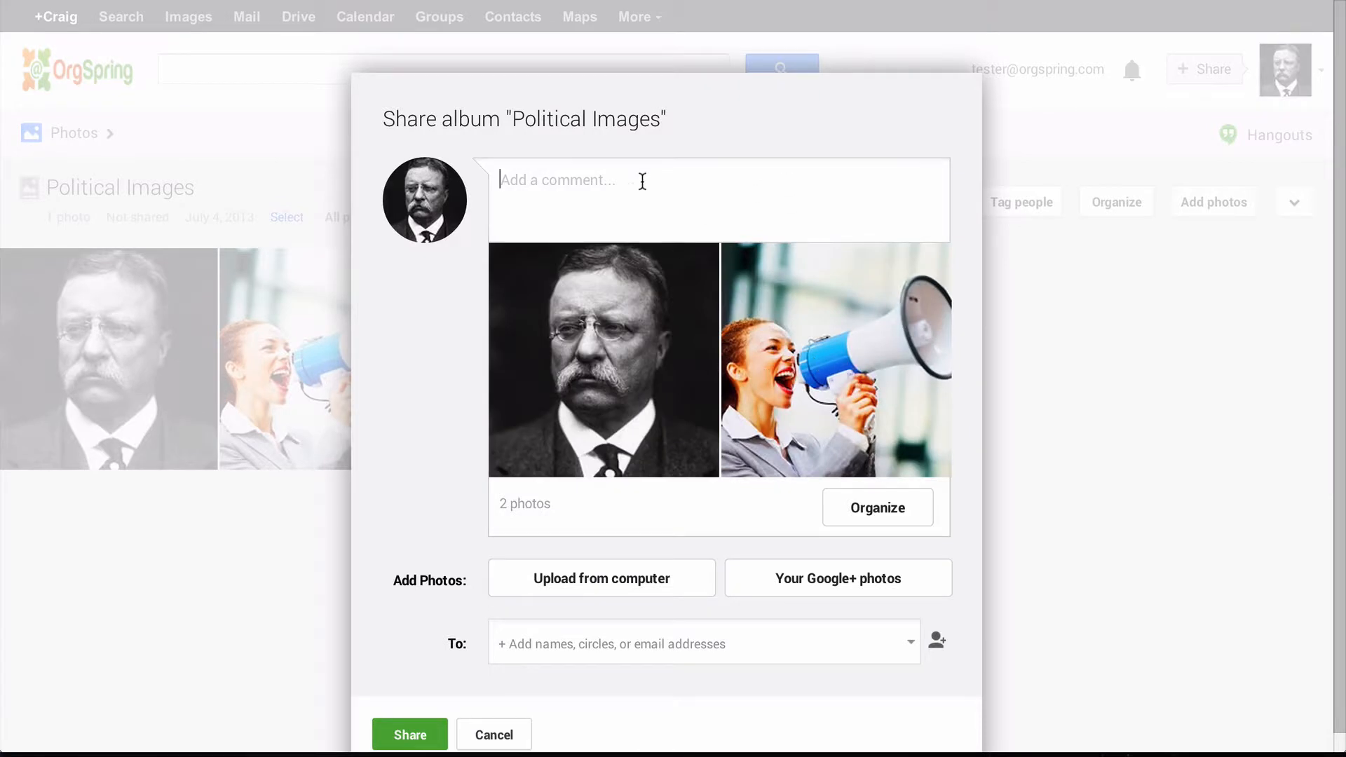
scroll(580, 279, "down", 1)
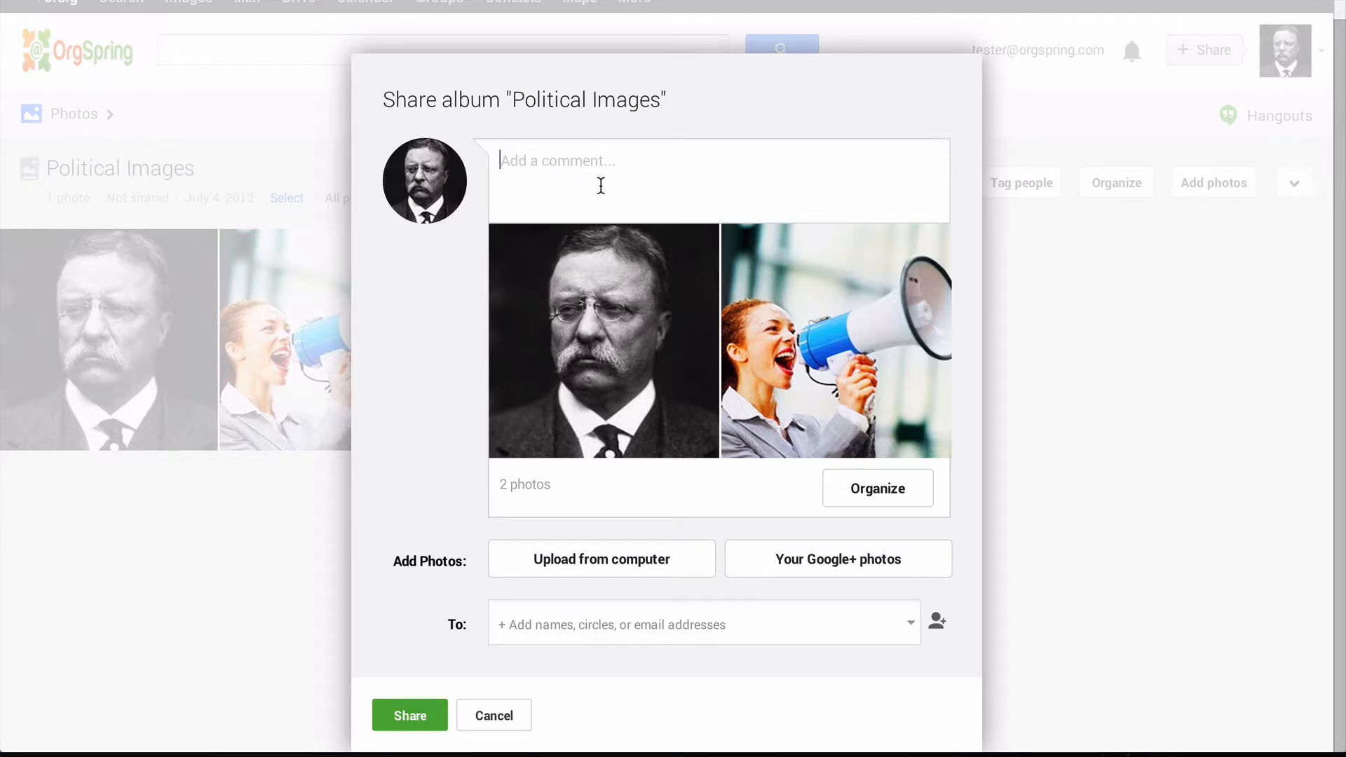
type("Th")
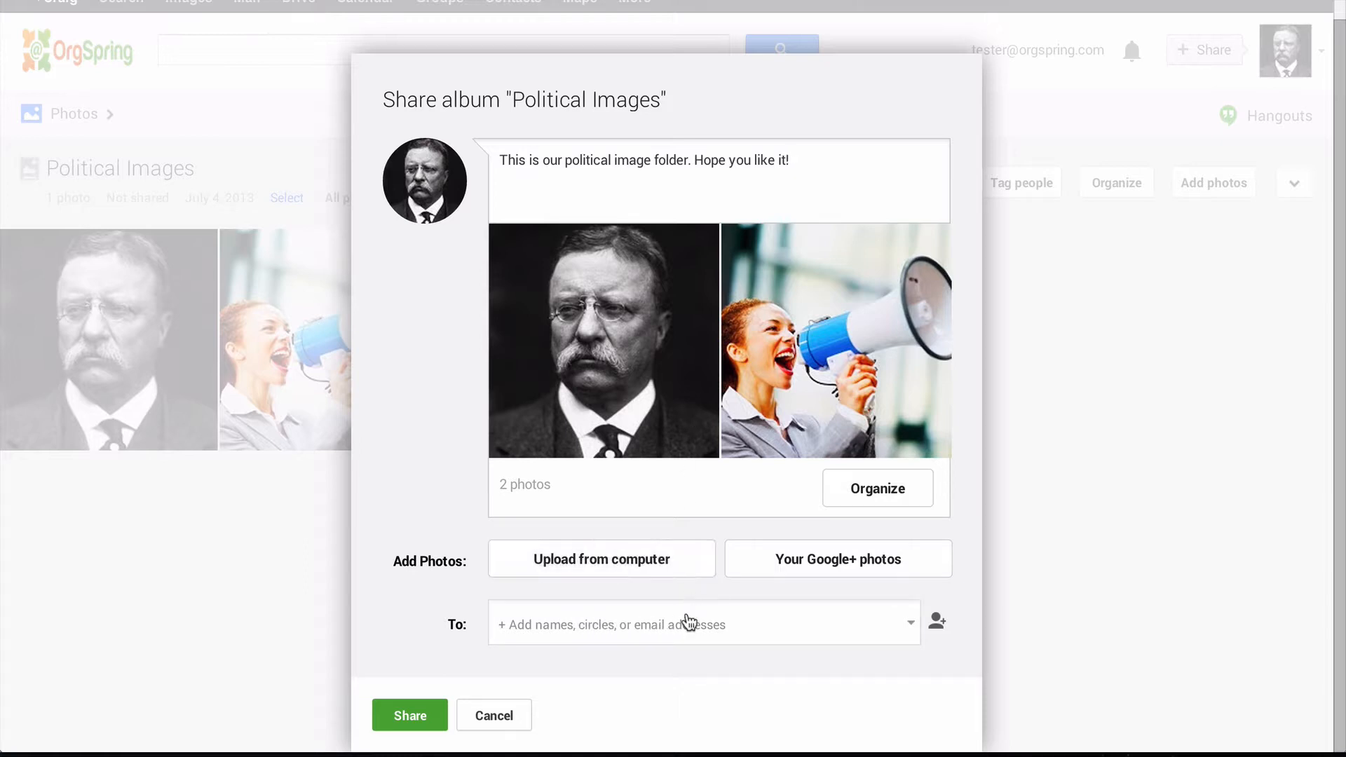
- Add a contact's e-mail address and Public as recipients, then post the shared album
left_click(647, 628)
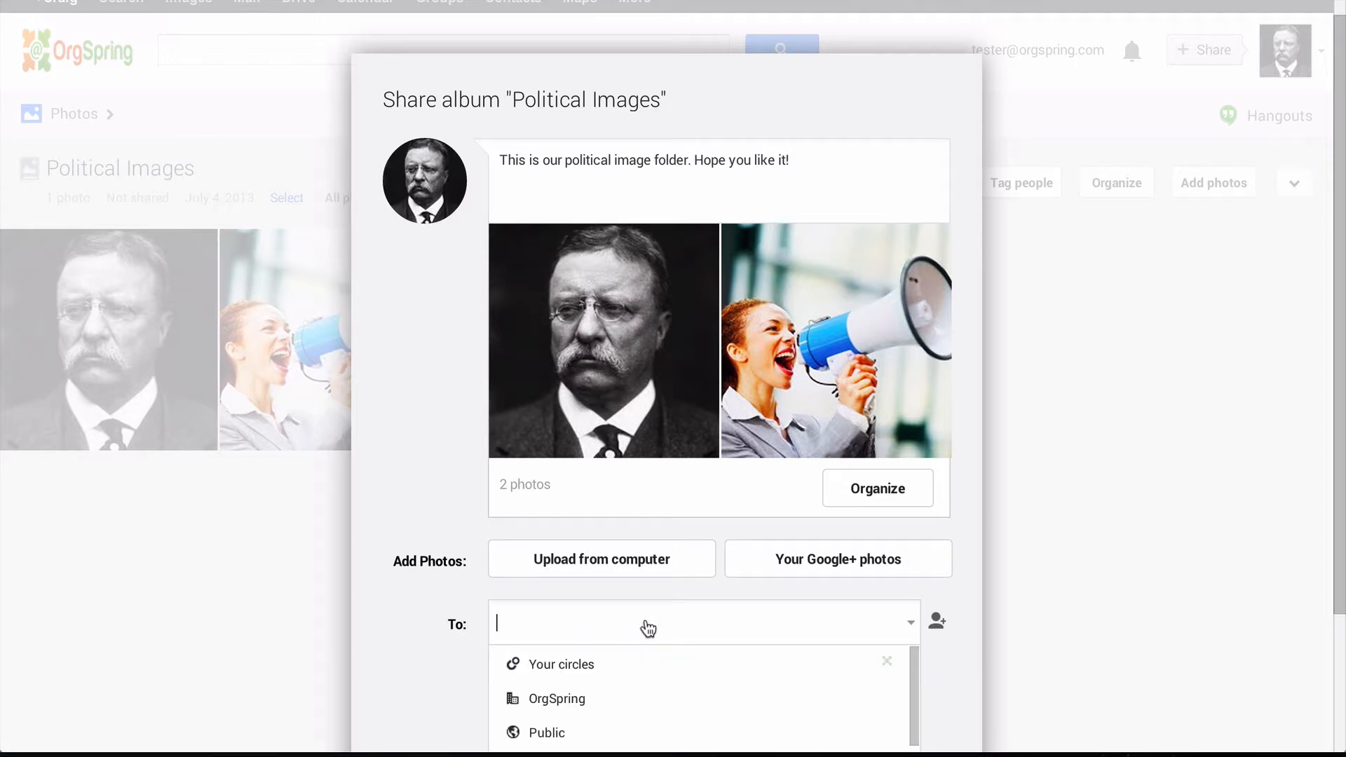
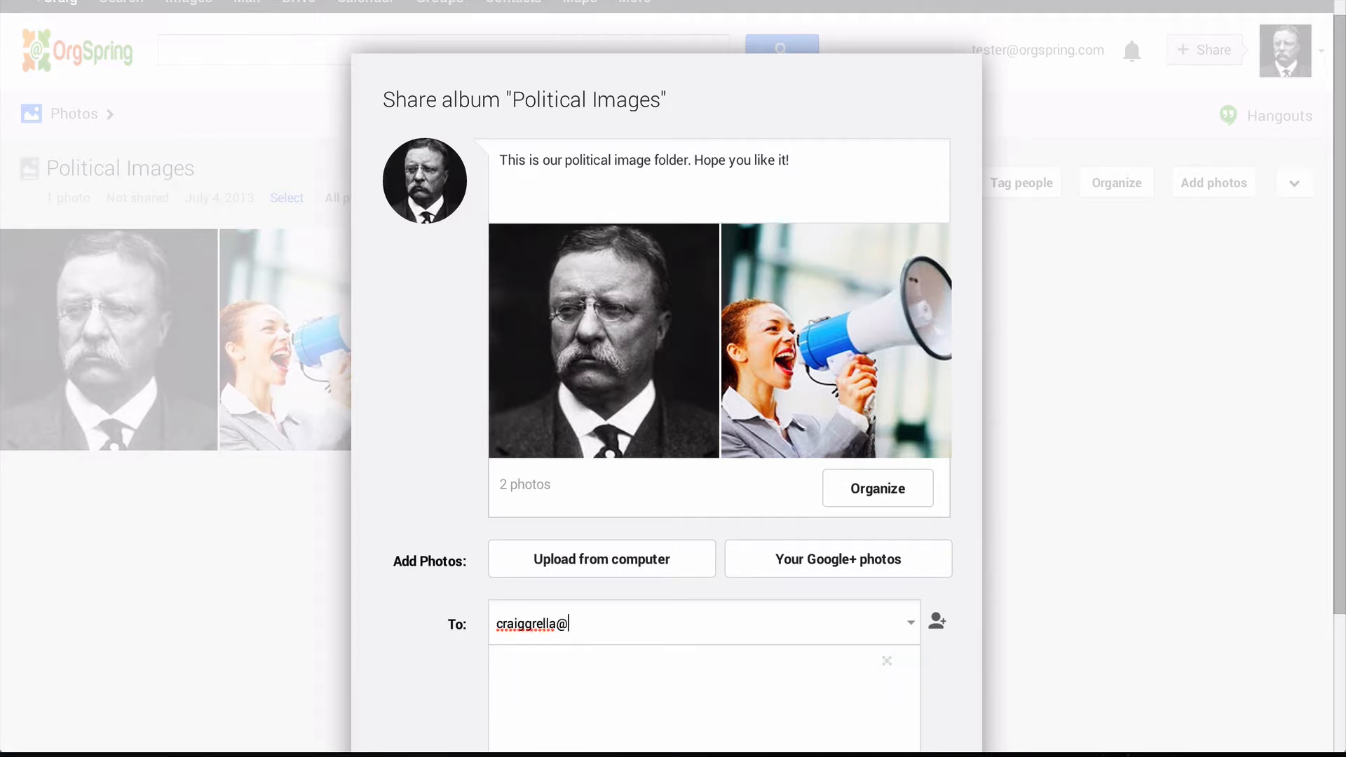
key("Return")
scroll(571, 625, "down", 5)
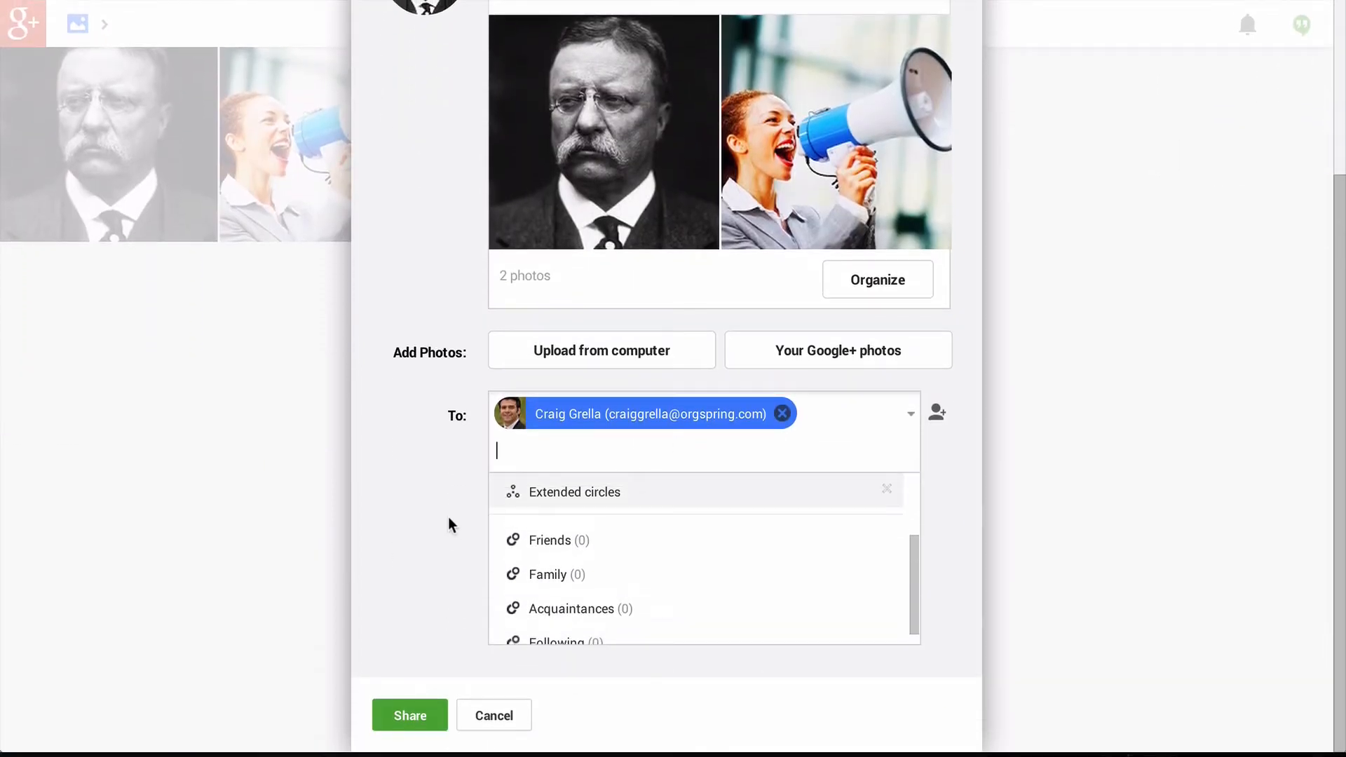
scroll(547, 575, "down", 1)
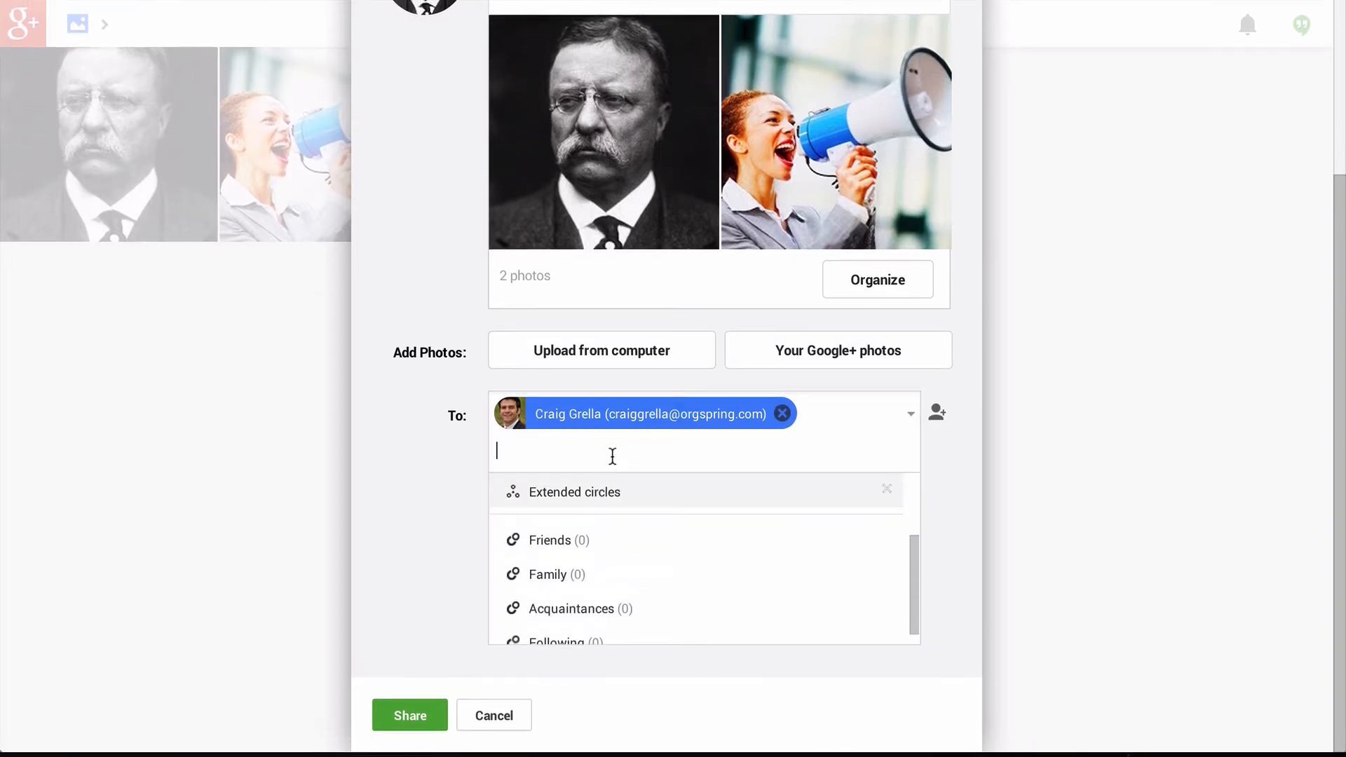
type("pub")
left_click(592, 502)
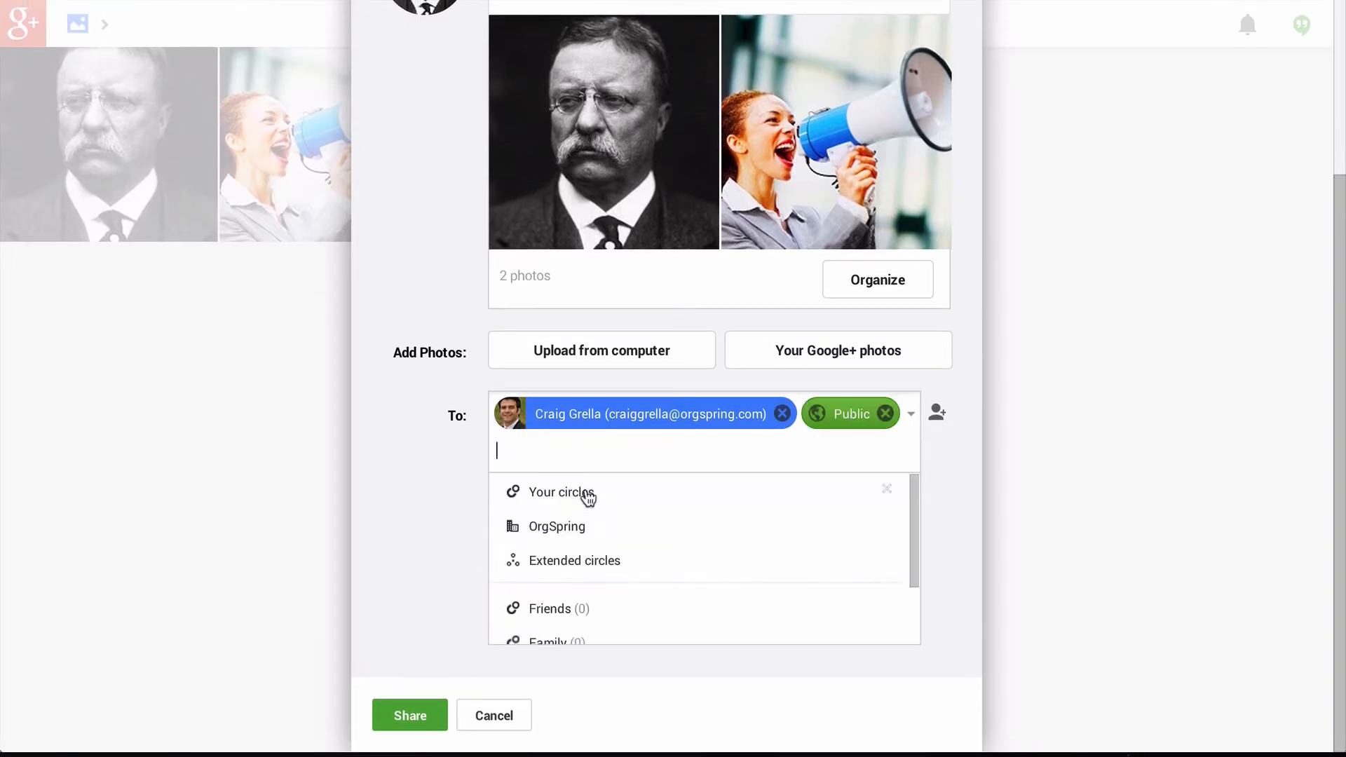
left_click(385, 554)
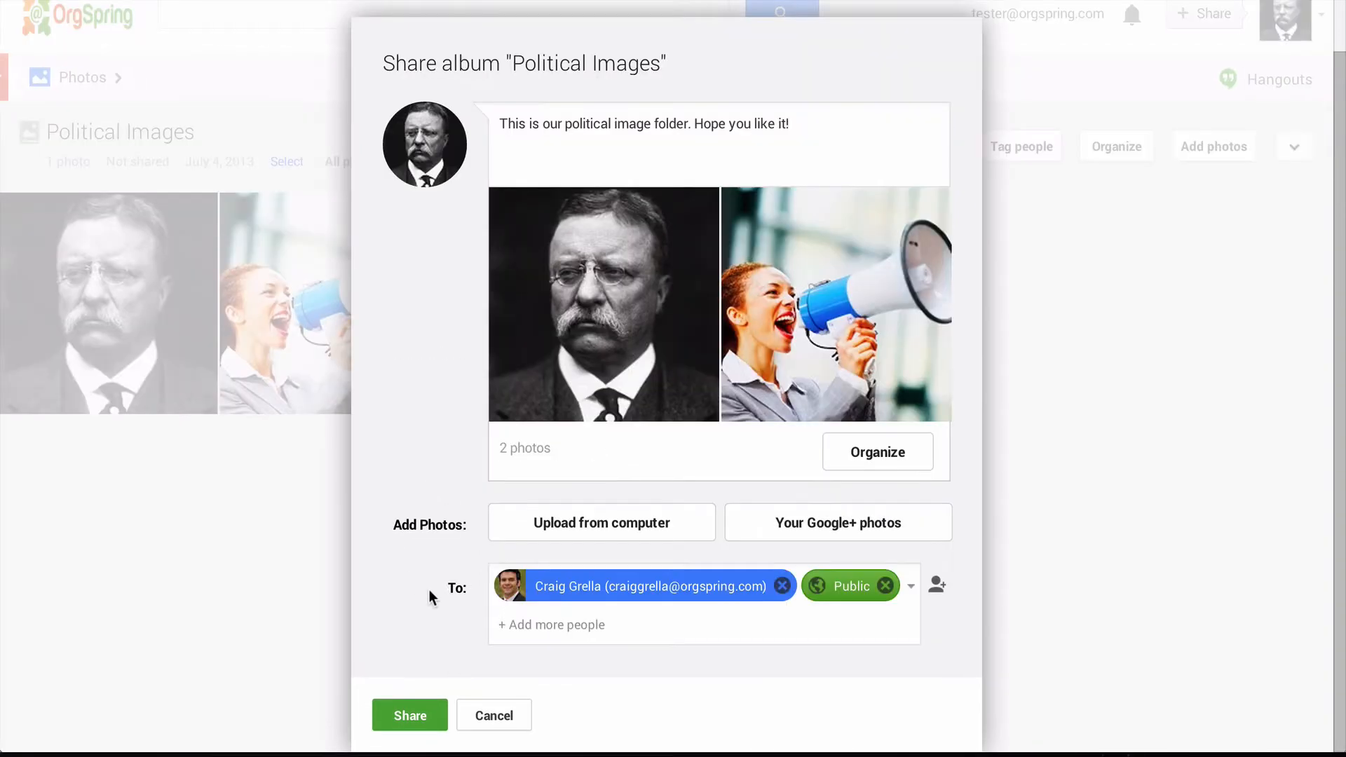
left_click(410, 717)
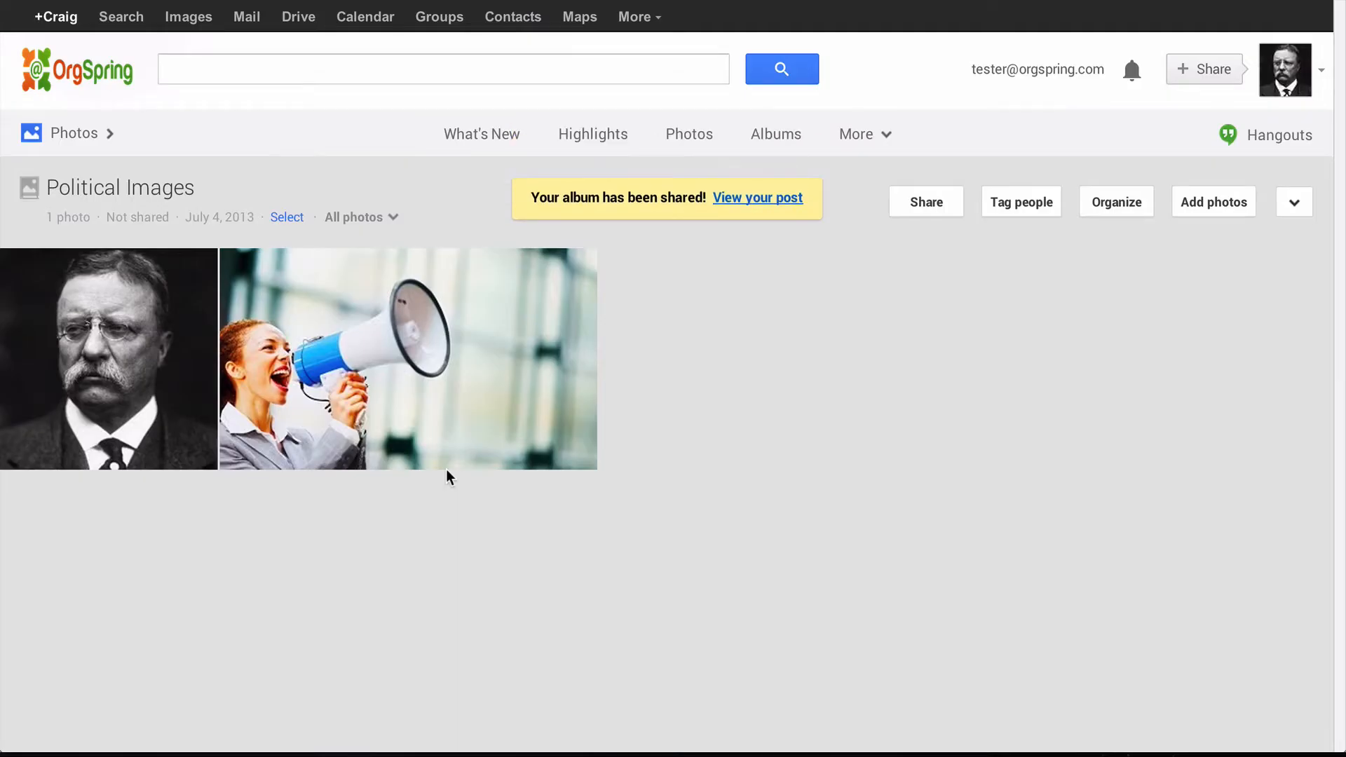
left_click(772, 204)
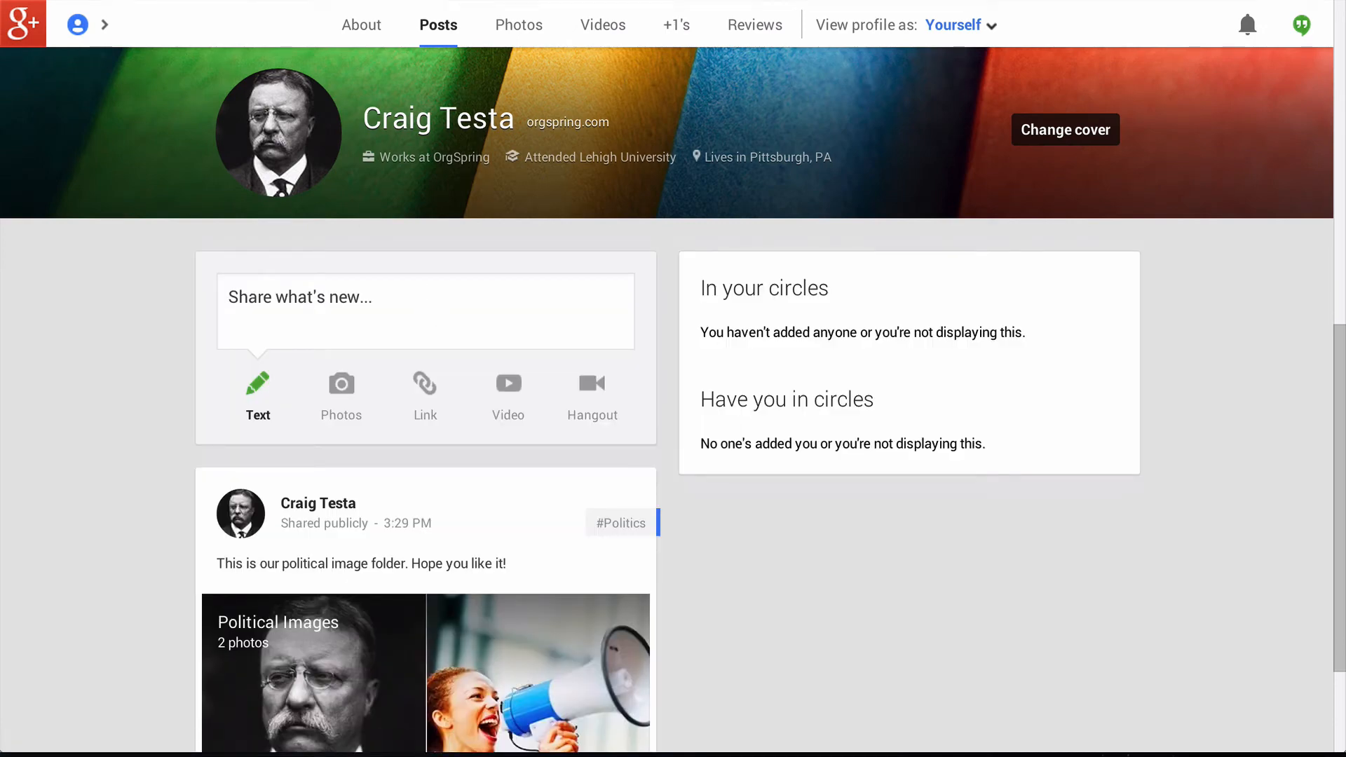
scroll(535, 213, "down", 3)
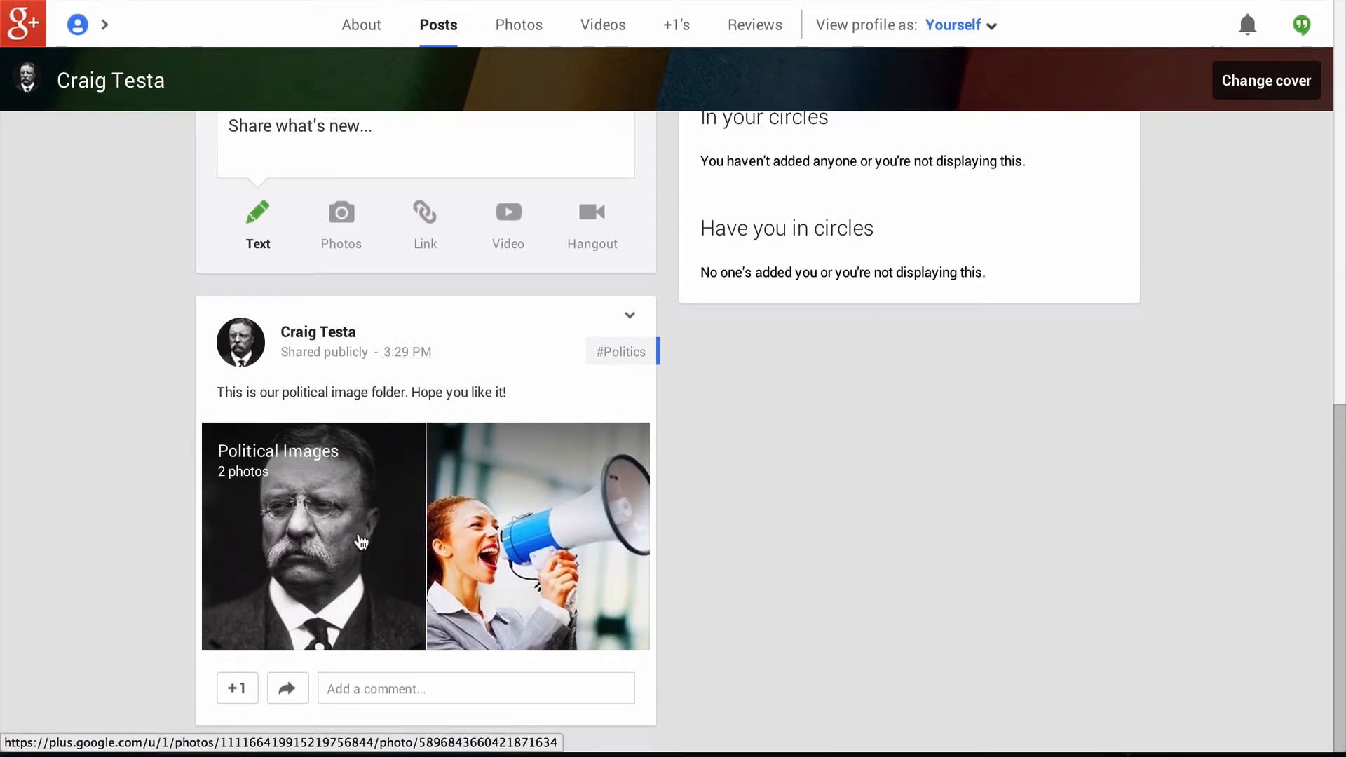
left_click(340, 586)
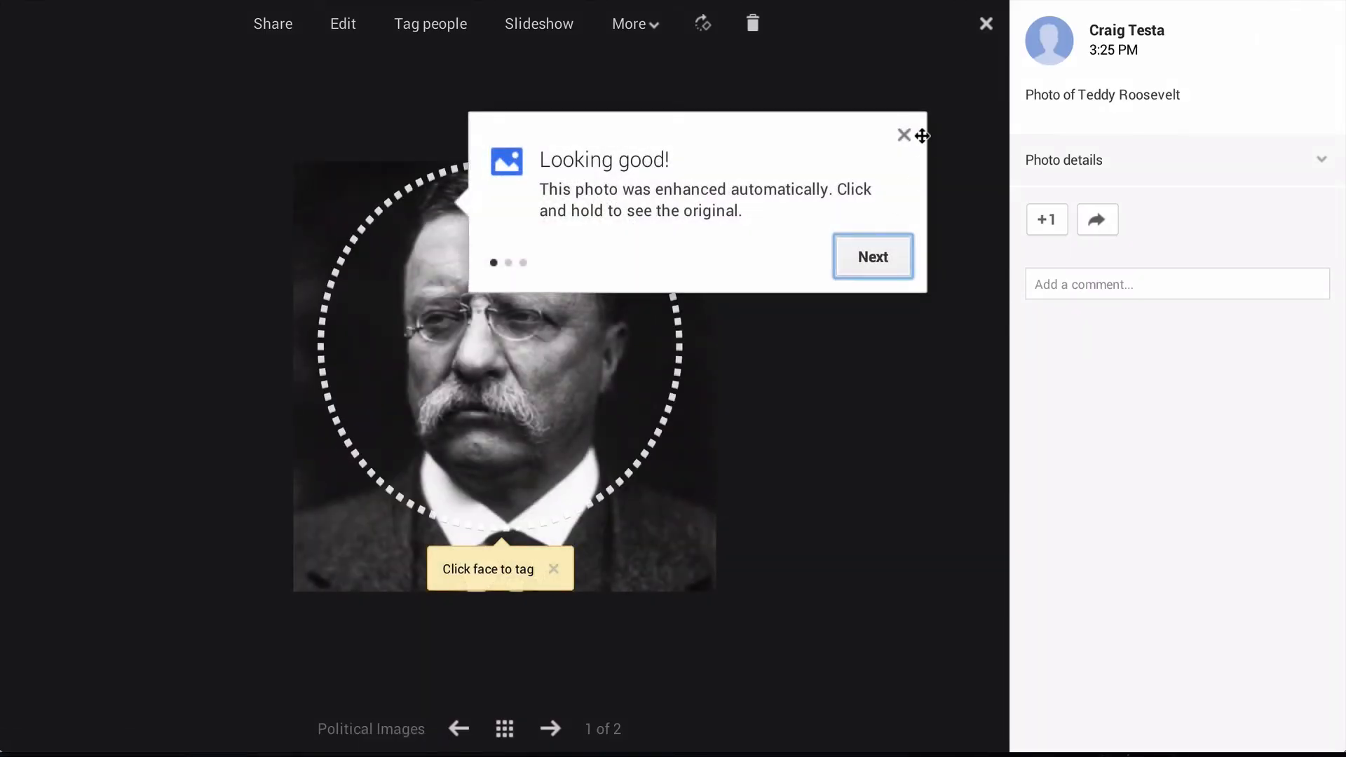
left_click(905, 135)
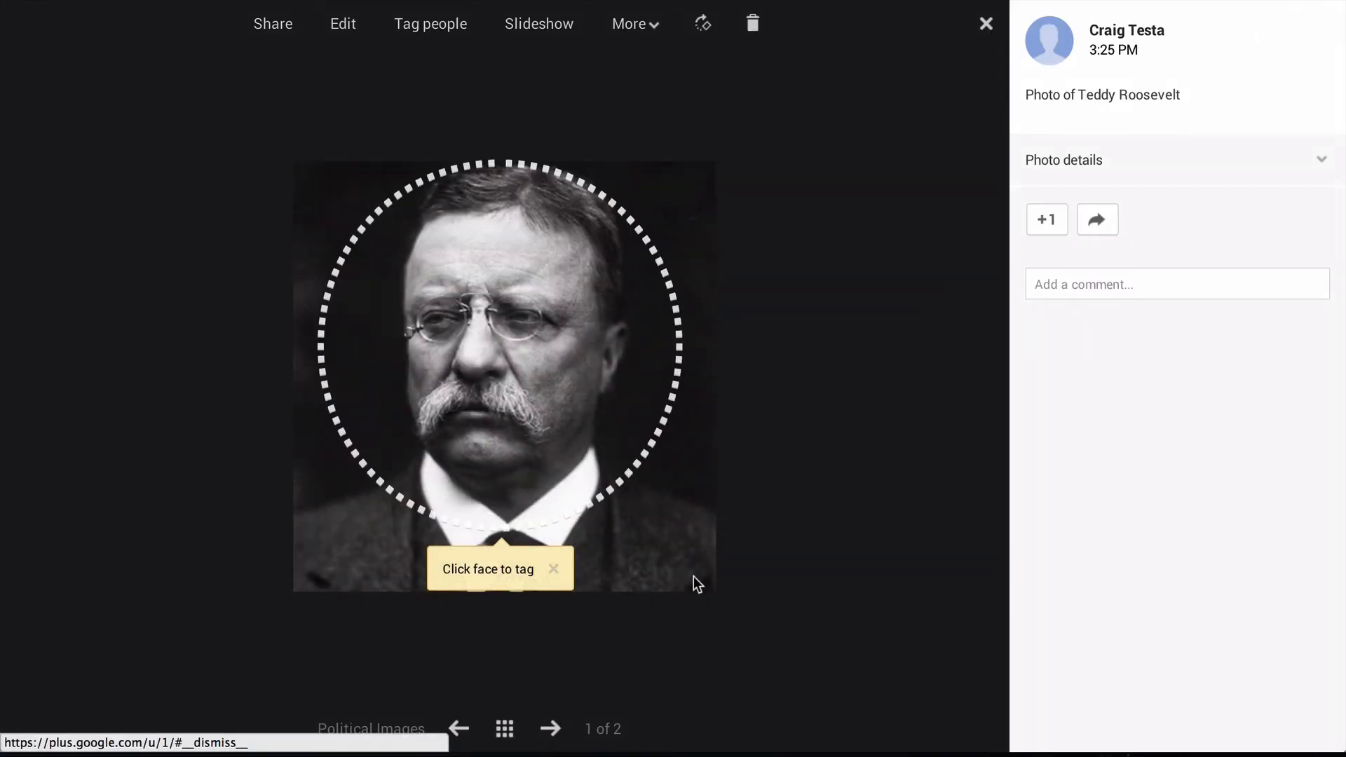
left_click(552, 730)
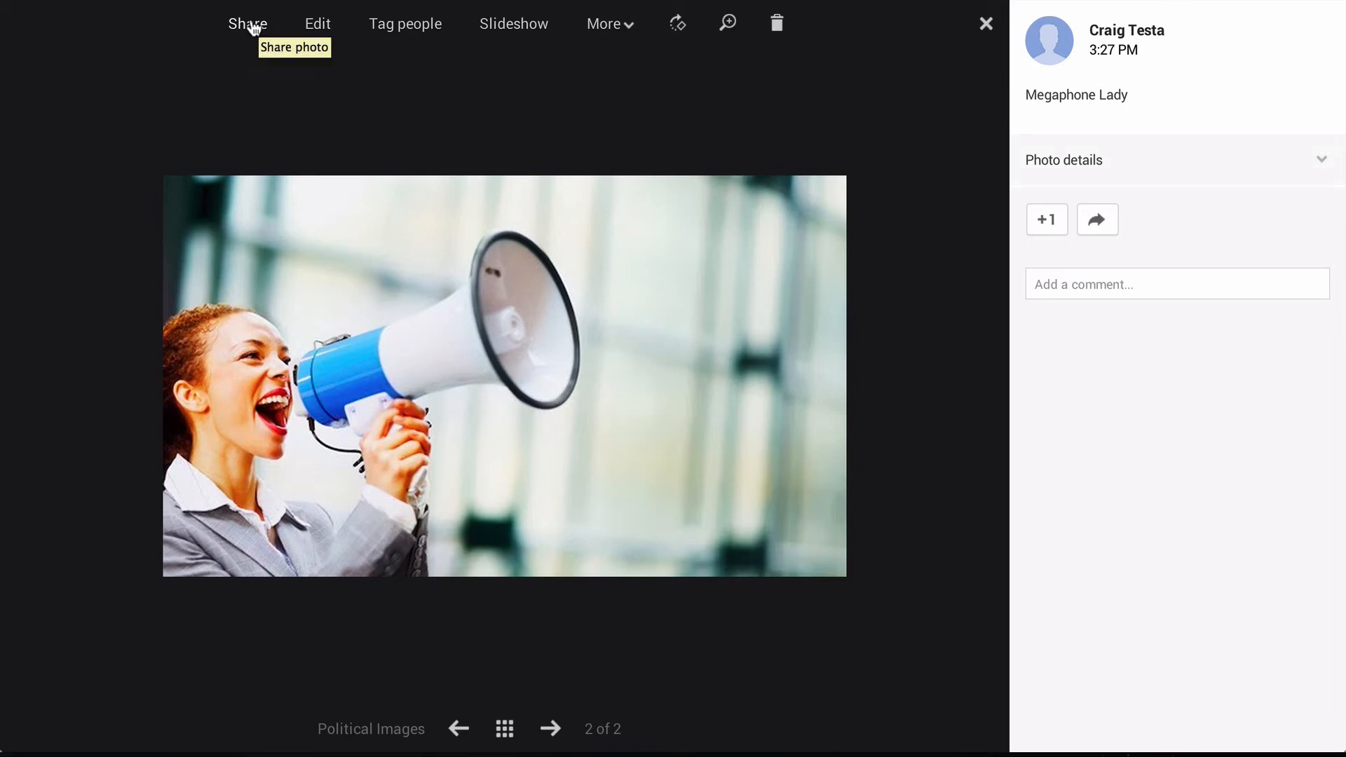
left_click(627, 28)
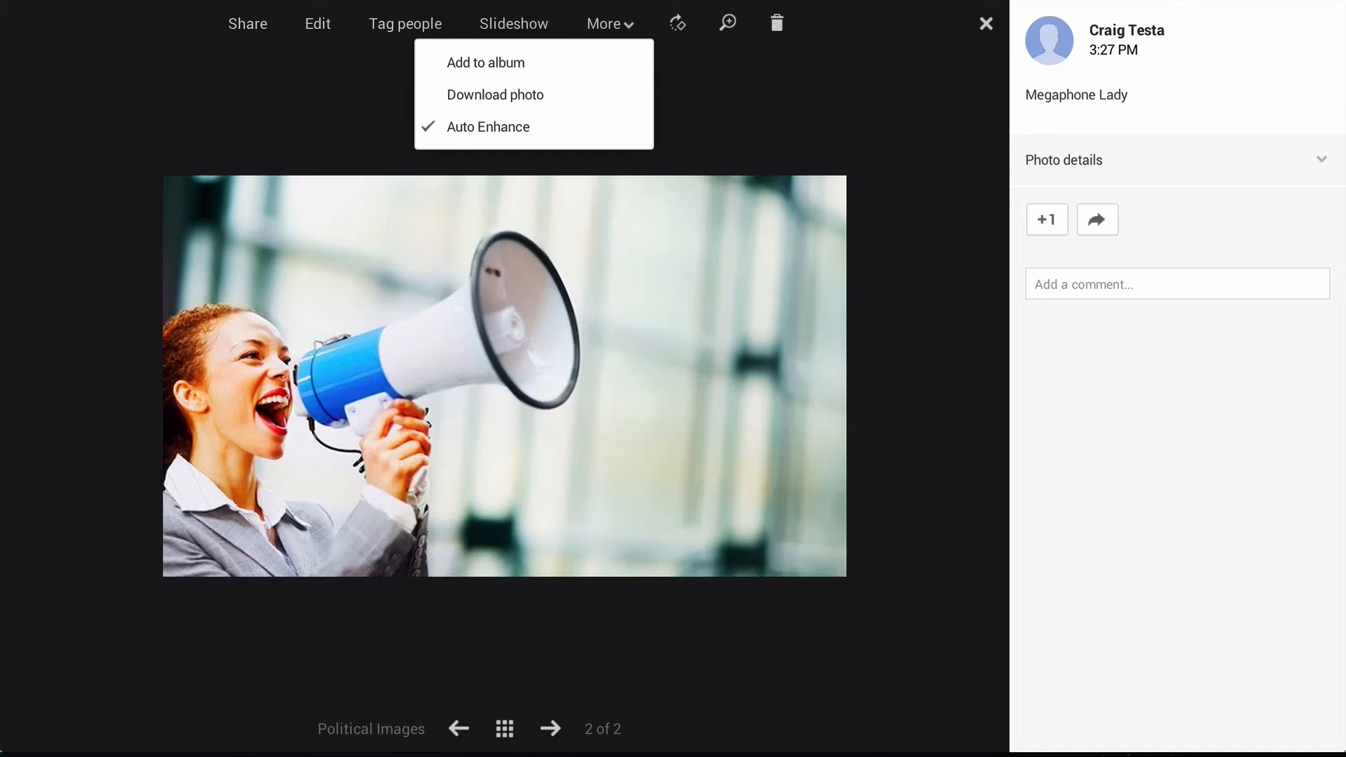
left_click(986, 25)
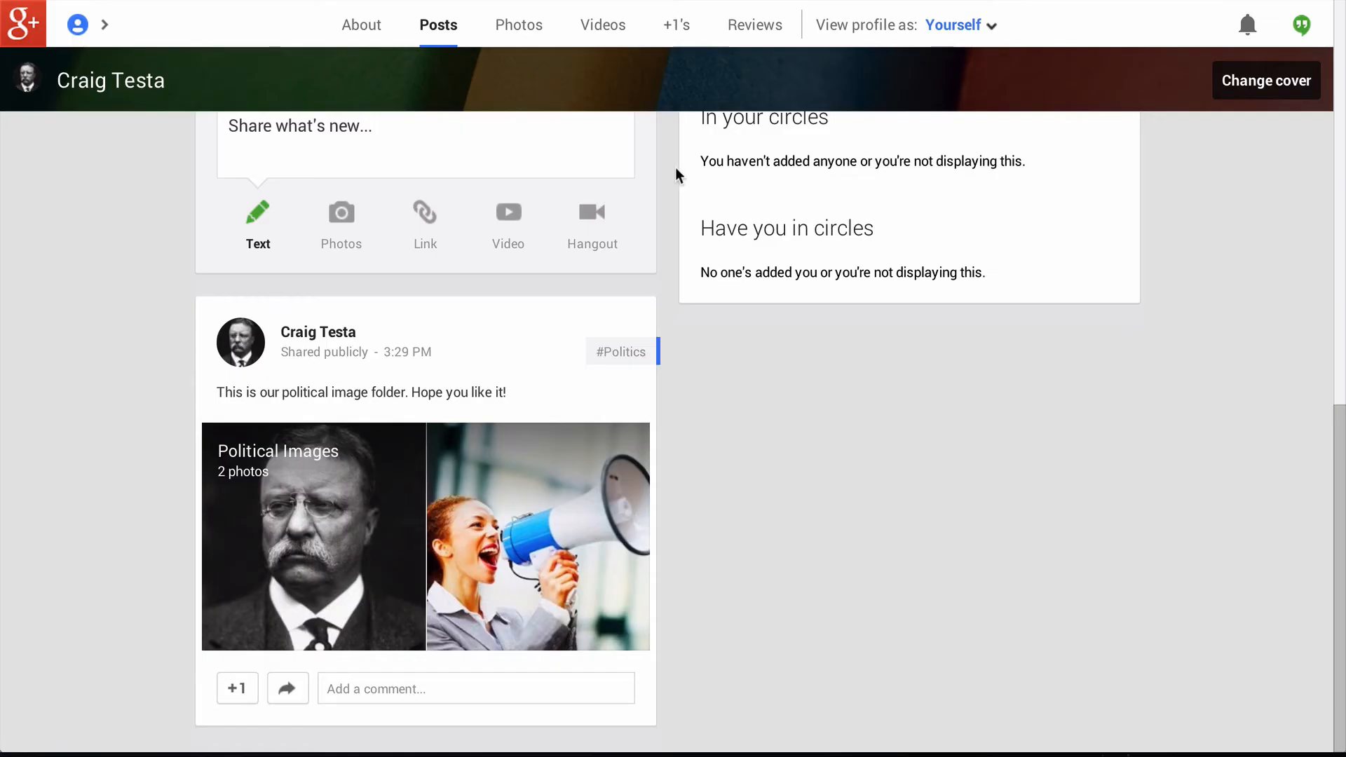
- Open the Political Images album from the profile's photos
left_click(523, 28)
left_click(472, 385)
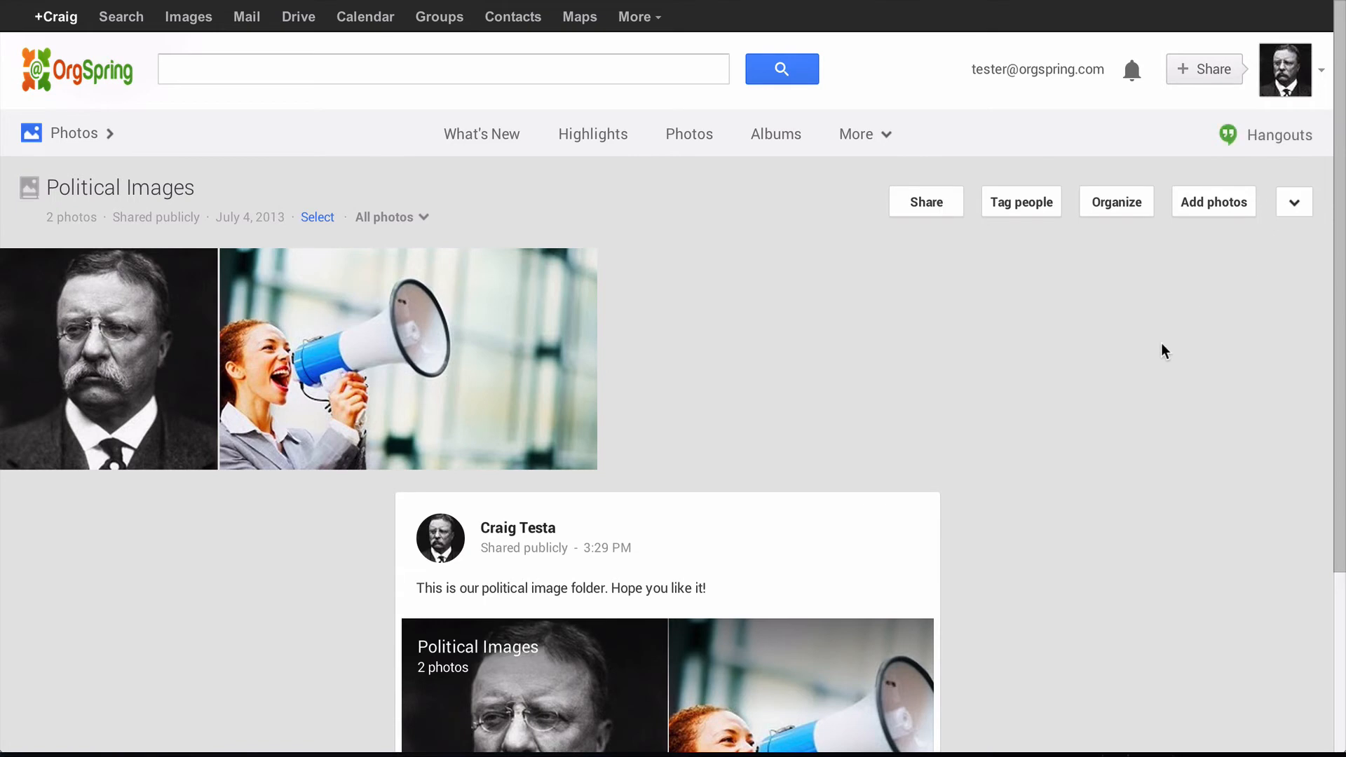
scroll(1162, 343, "down", 3)
scroll(1161, 343, "up", 1)
scroll(1161, 351, "up", 2)
scroll(786, 436, "down", 3)
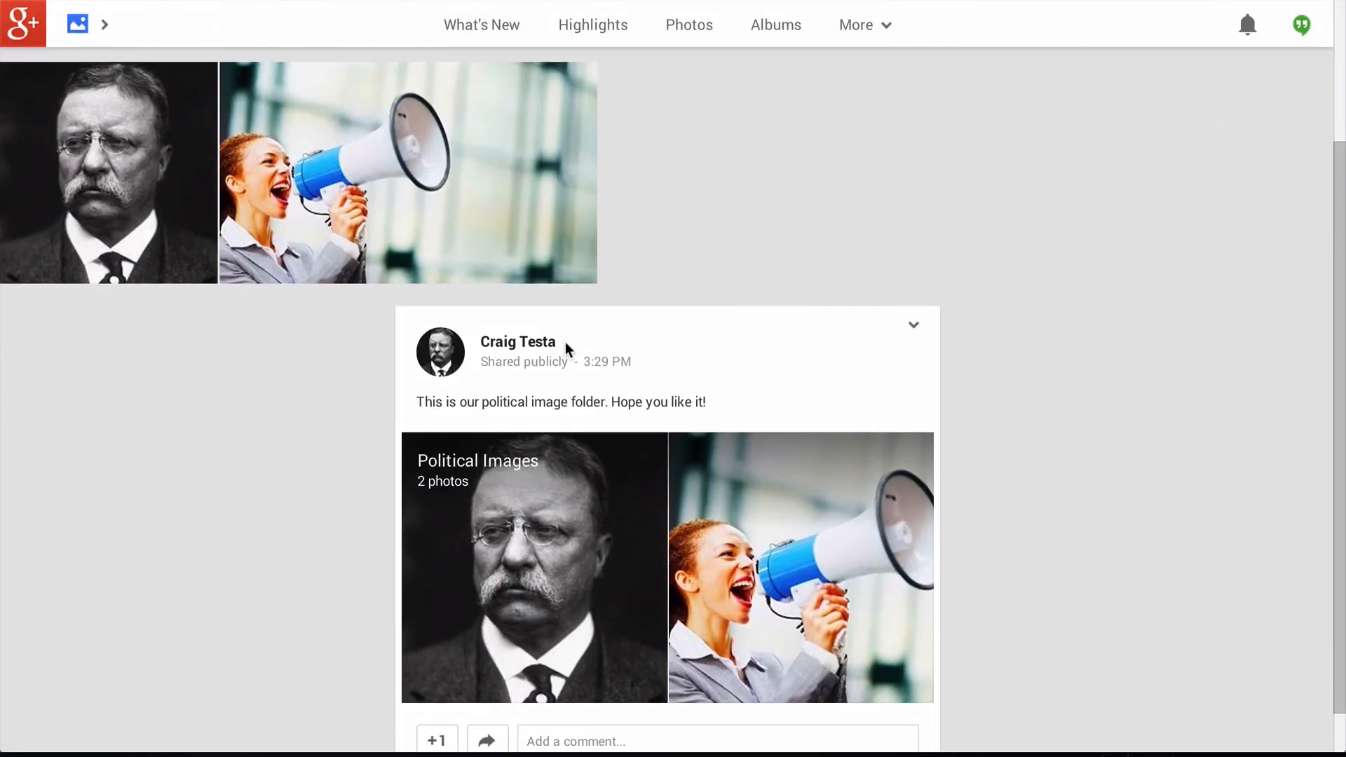
scroll(643, 421, "down", 1)
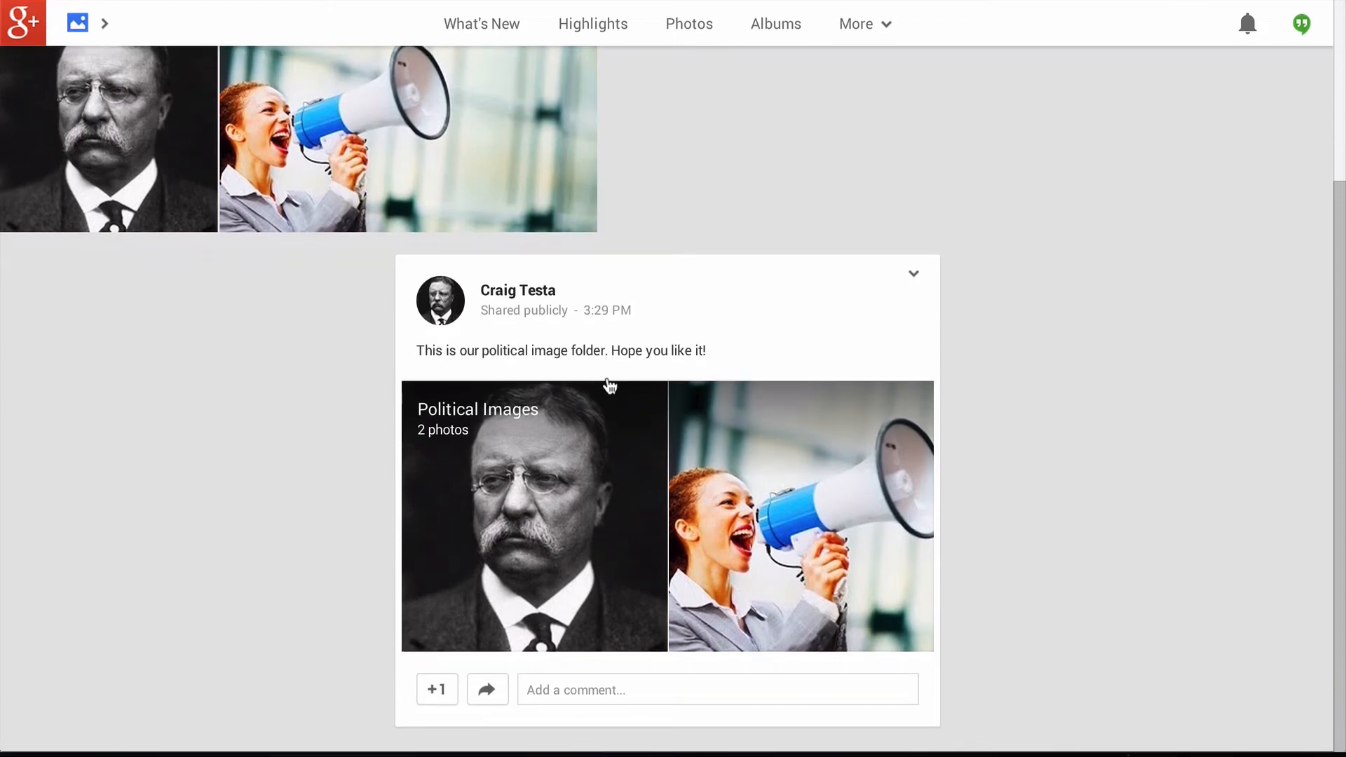
scroll(1004, 222, "up", 4)
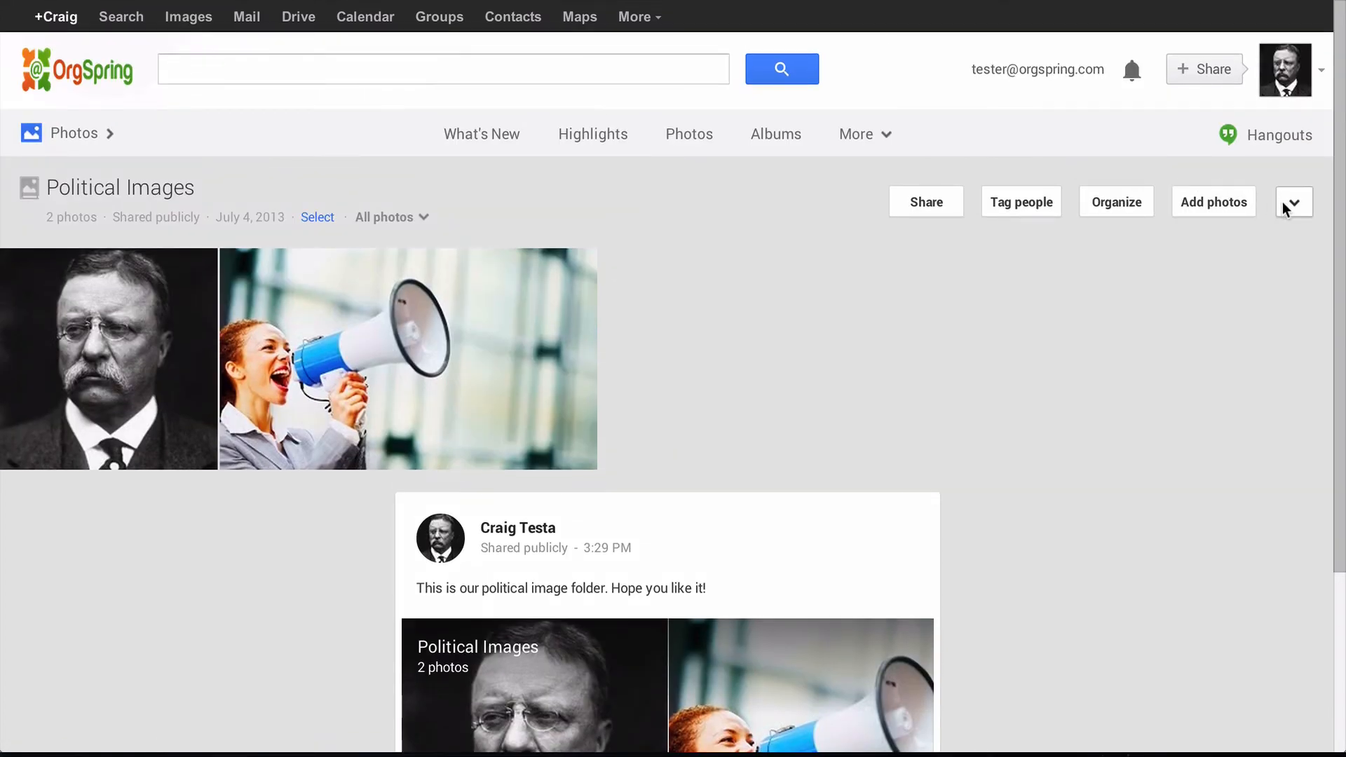
- Open the album's sharing options and select its shareable link
left_click(1287, 208)
left_click(1136, 272)
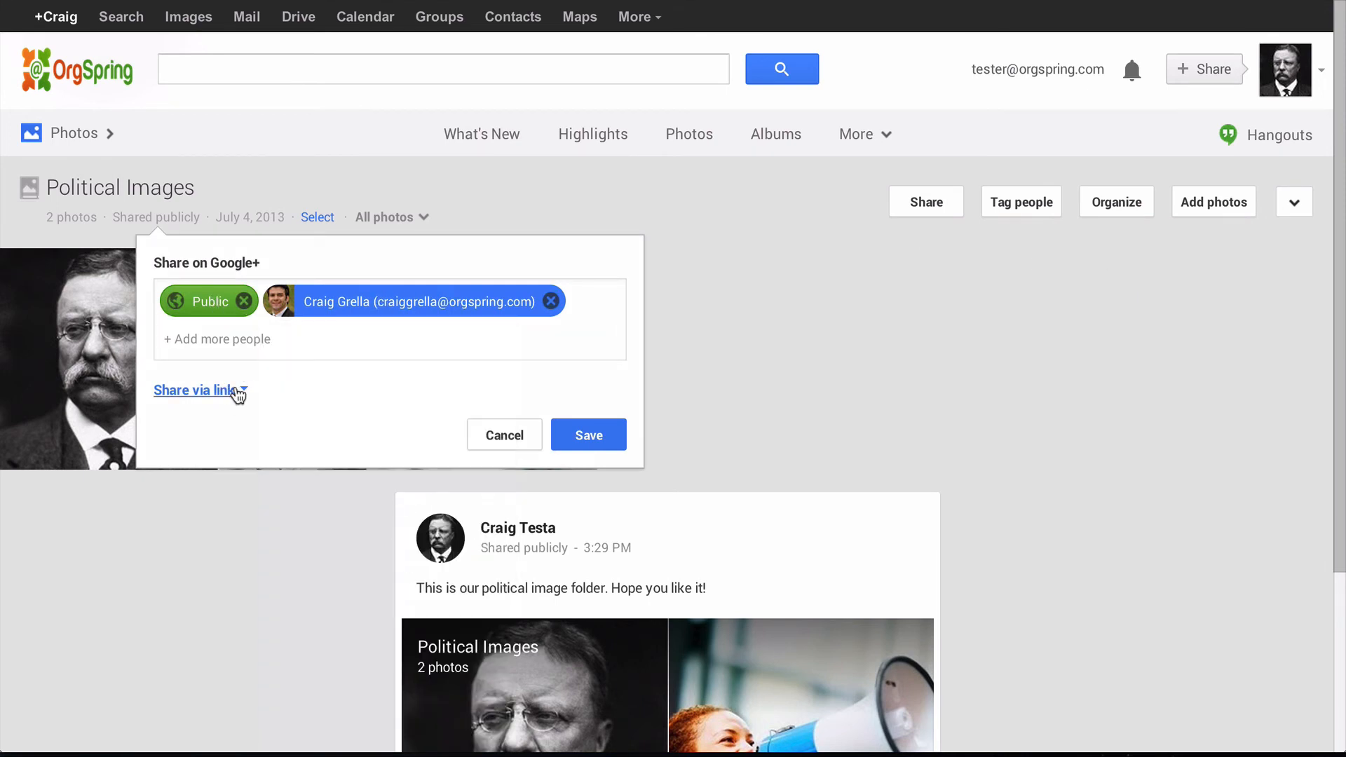
left_click(244, 391)
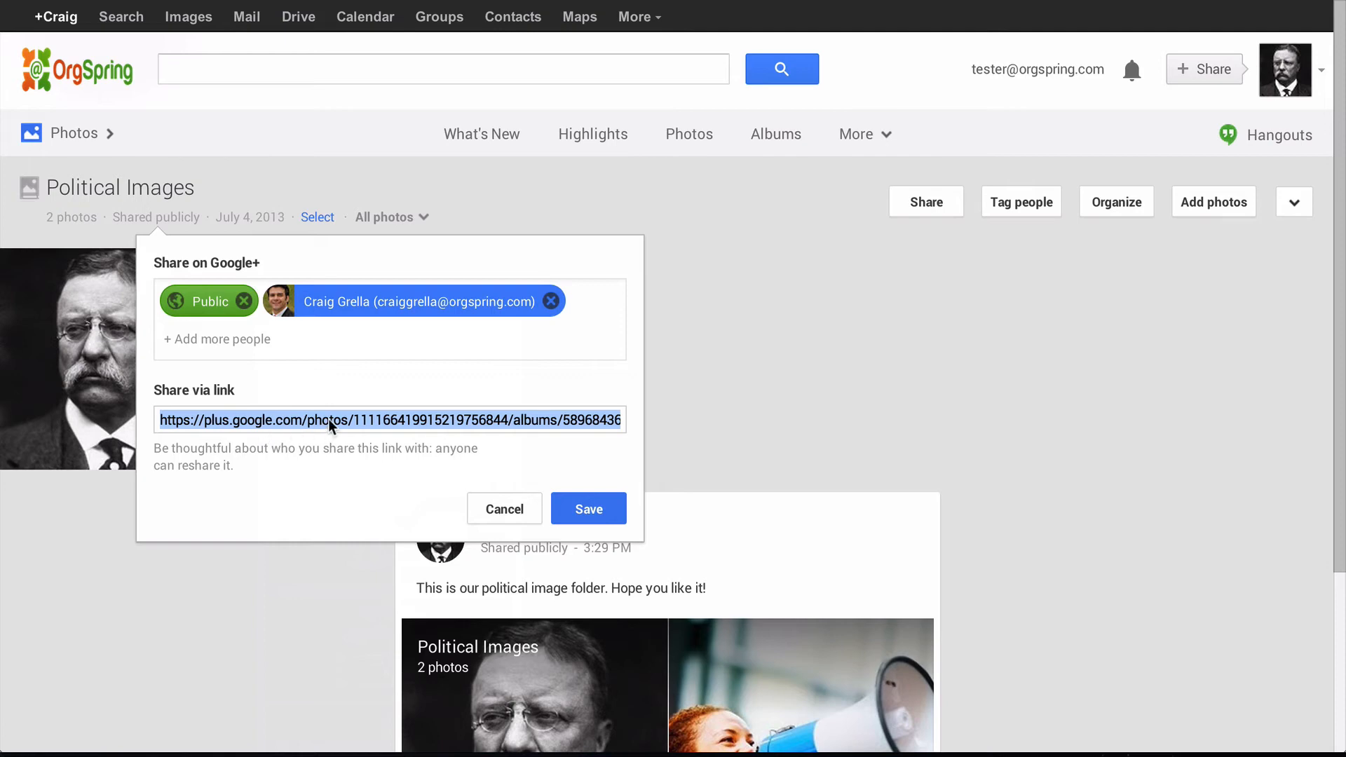
left_click(365, 418)
- Email the pasted album link to the invited contact with subject 'My Photo Album'
left_click(247, 16)
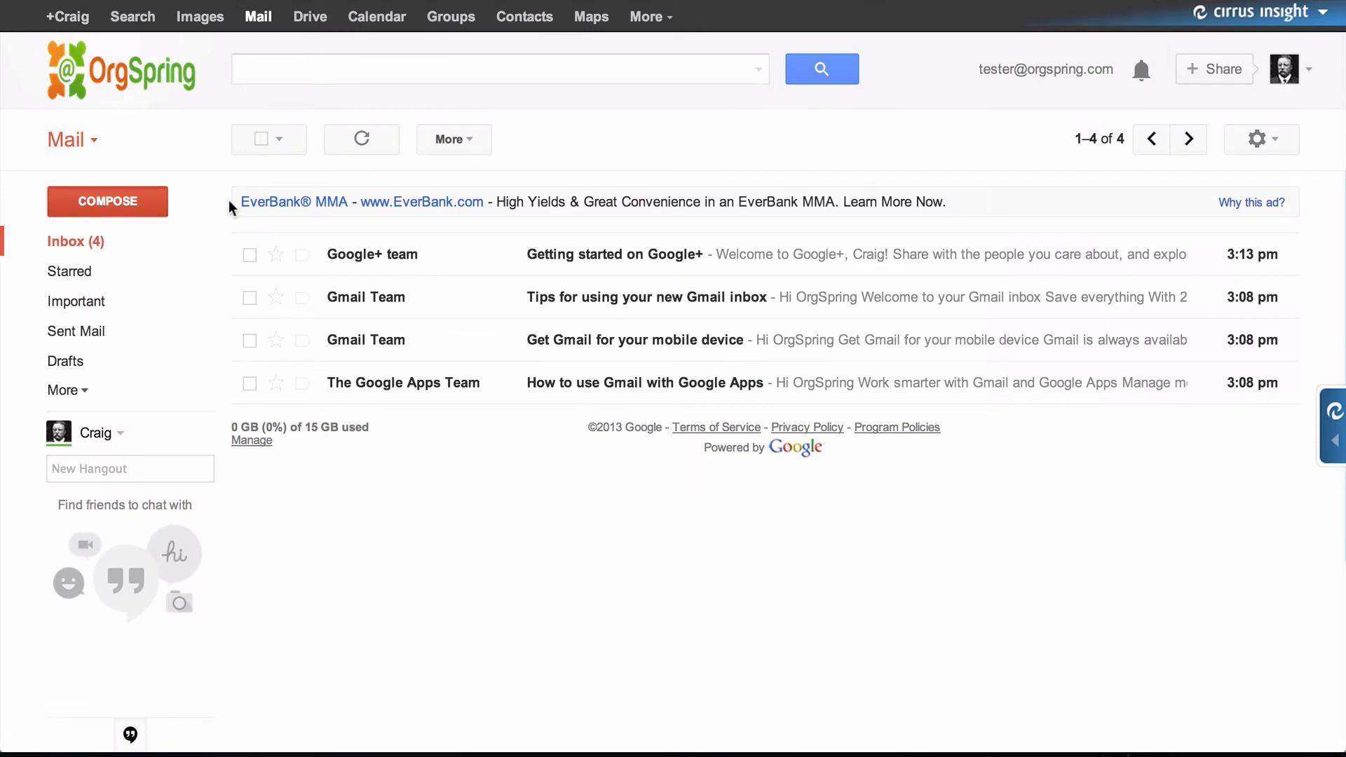
key("c")
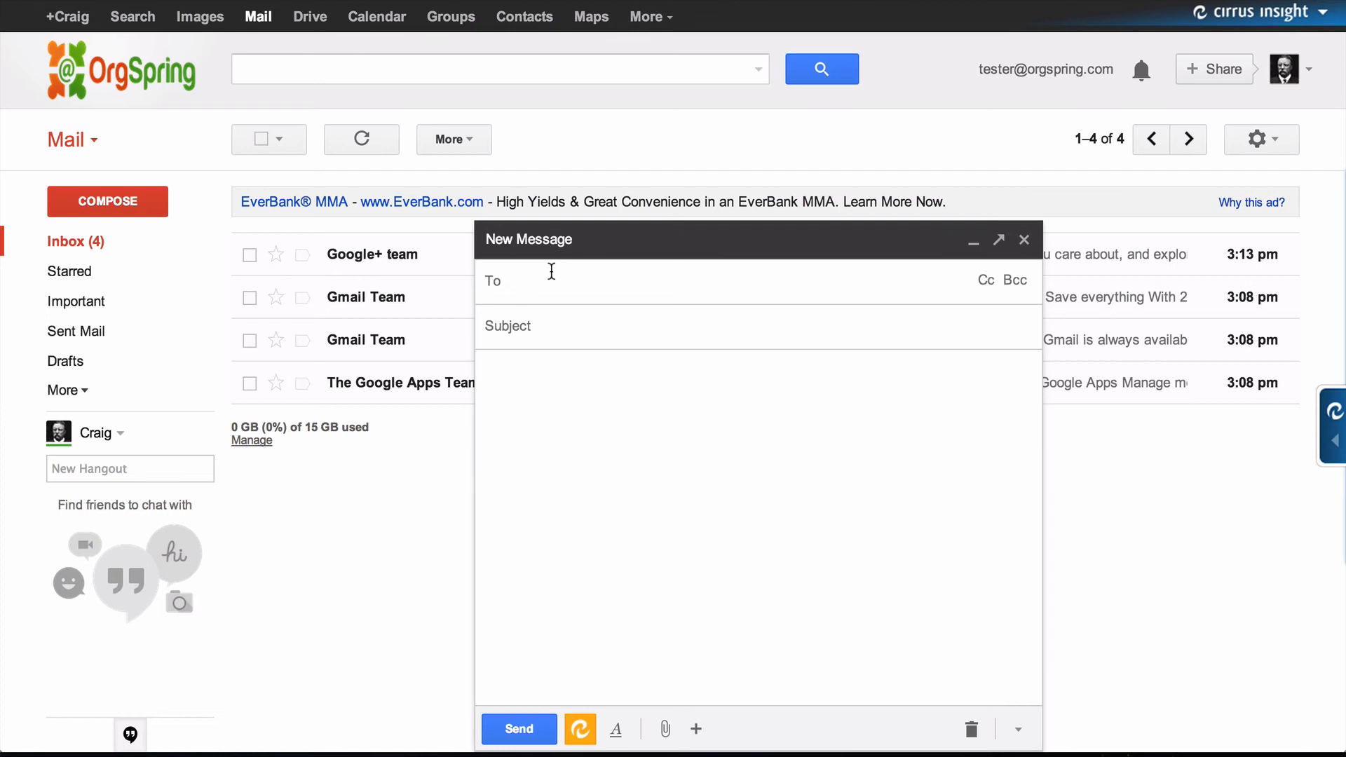
key("Tab")
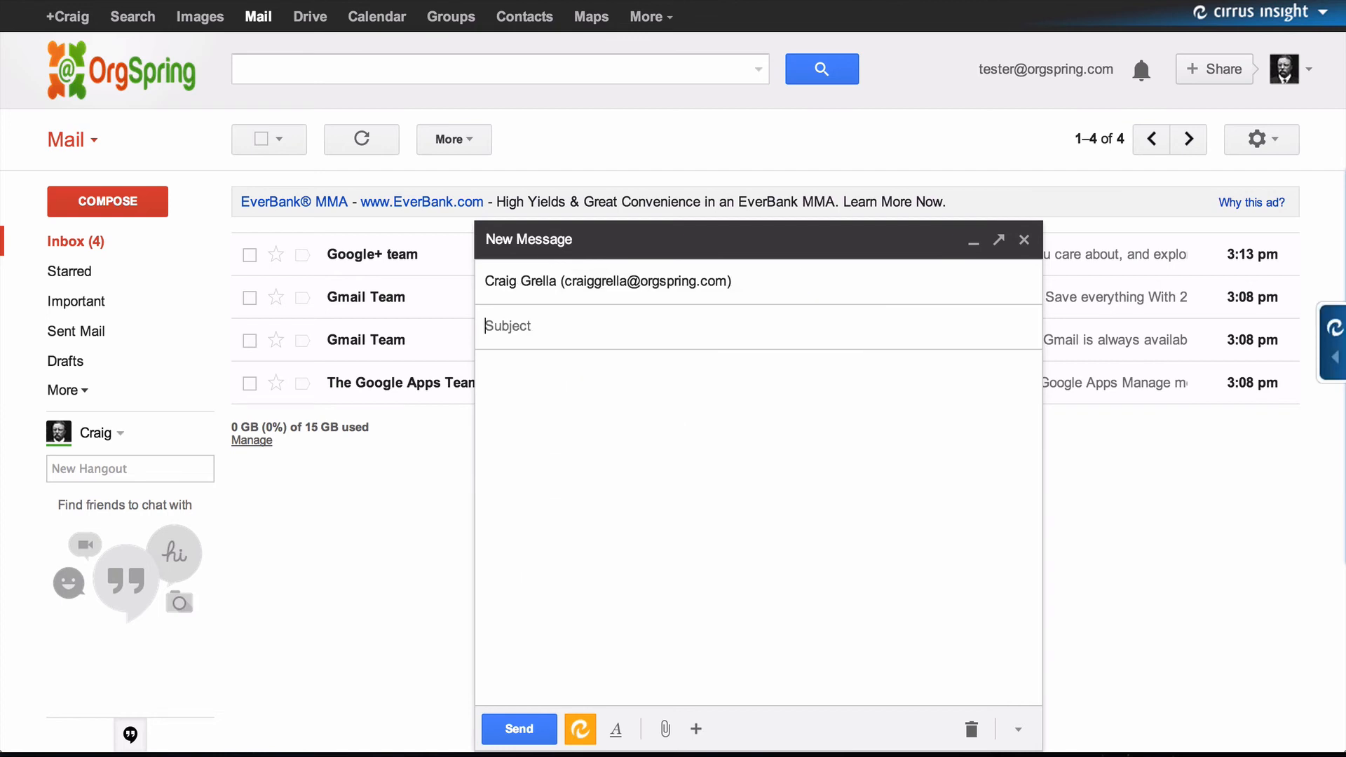
type("My Photo Album")
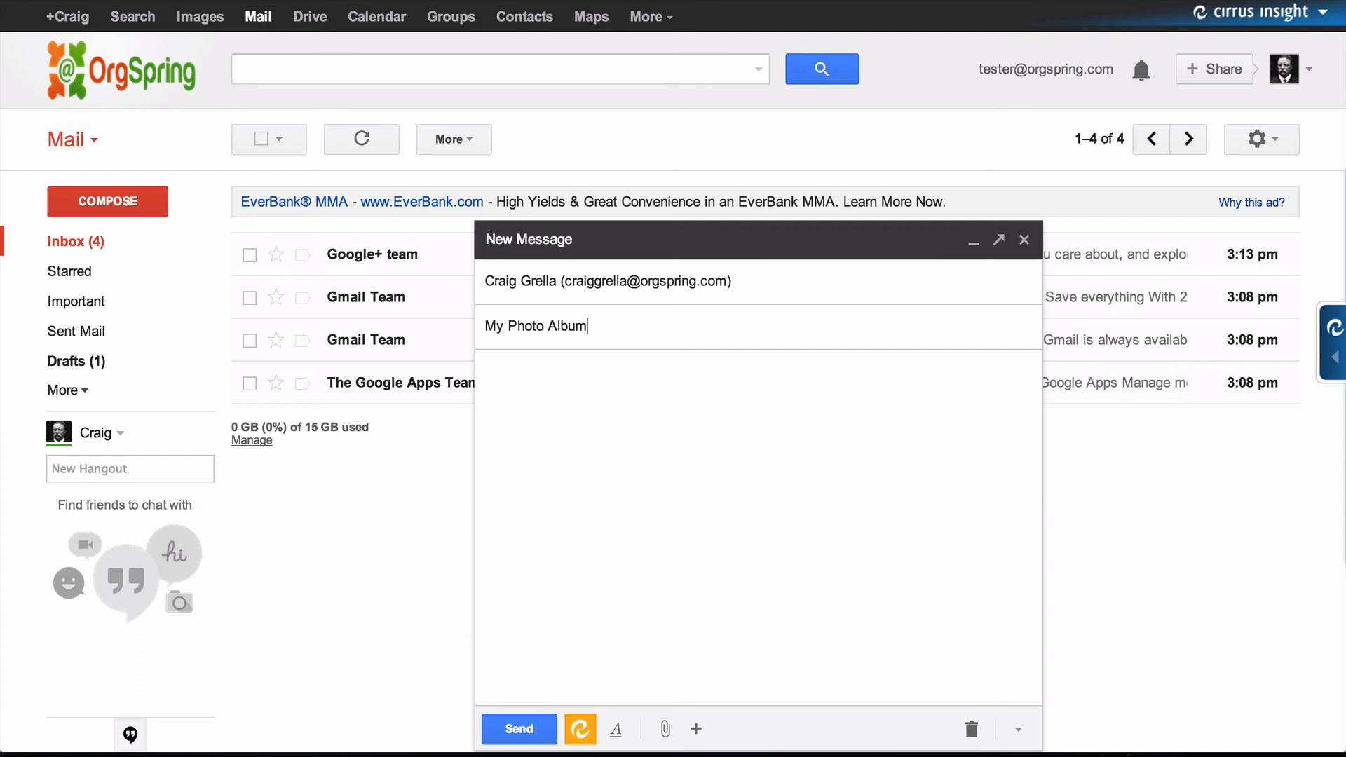
key("Tab")
key("ctrl+v")
left_click(519, 731)
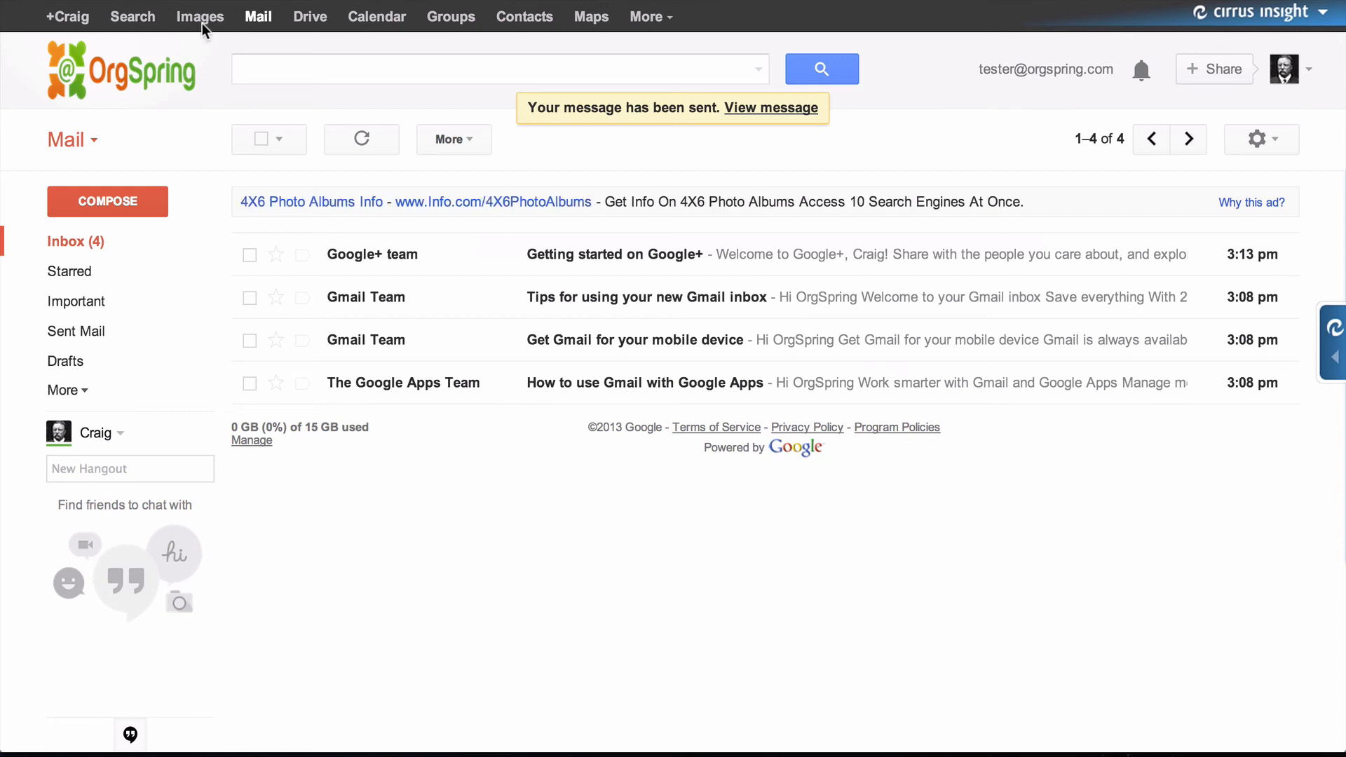
- Switch to the recipient's mail account and follow the album link in the 'My Photo Album' email
left_click(1062, 69)
left_click(1094, 339)
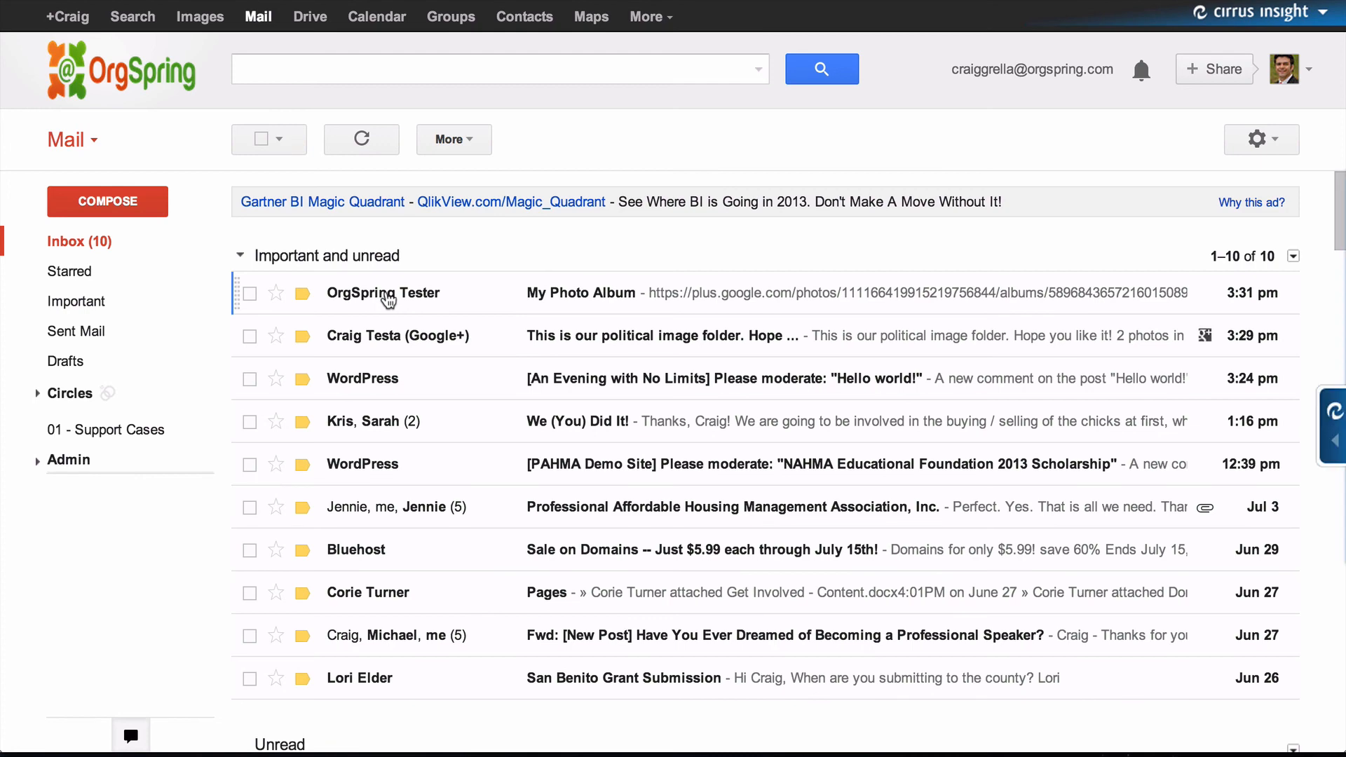
left_click(448, 294)
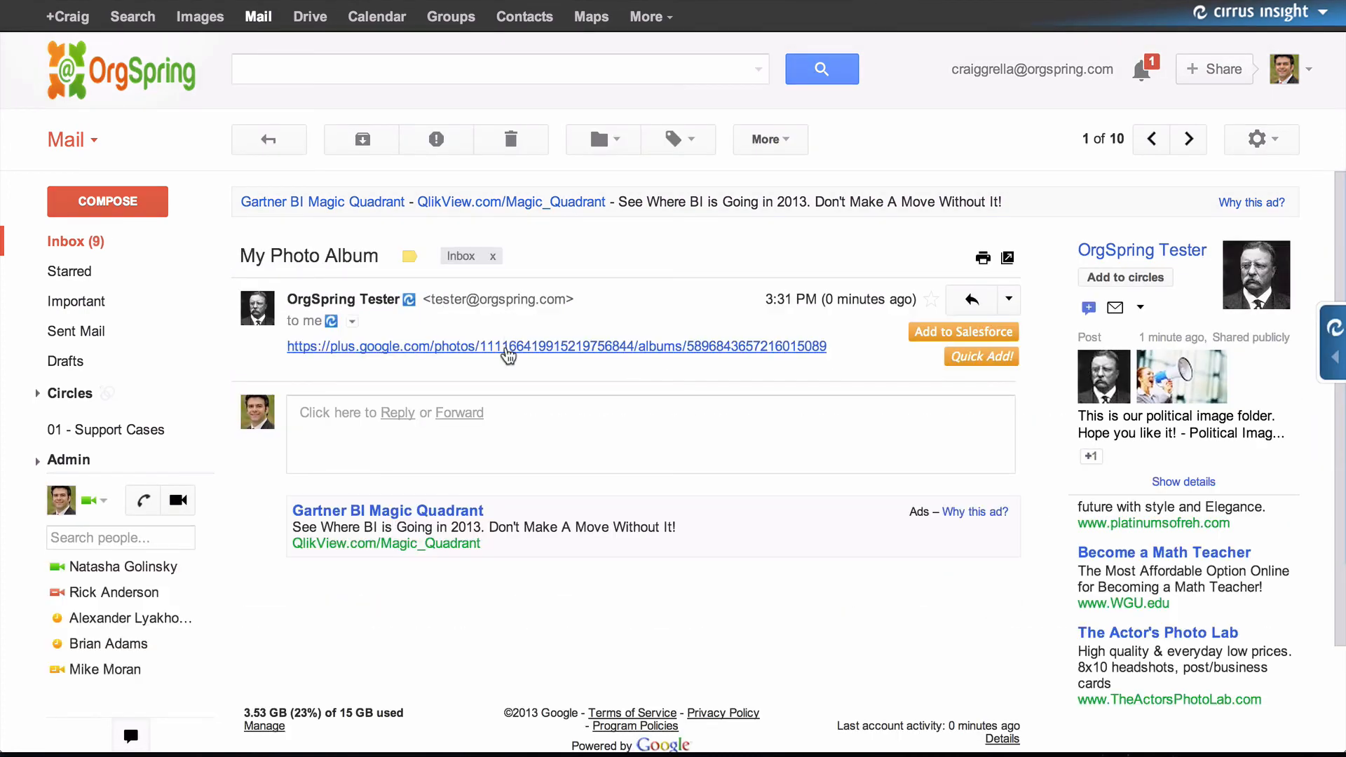
left_click(439, 348)
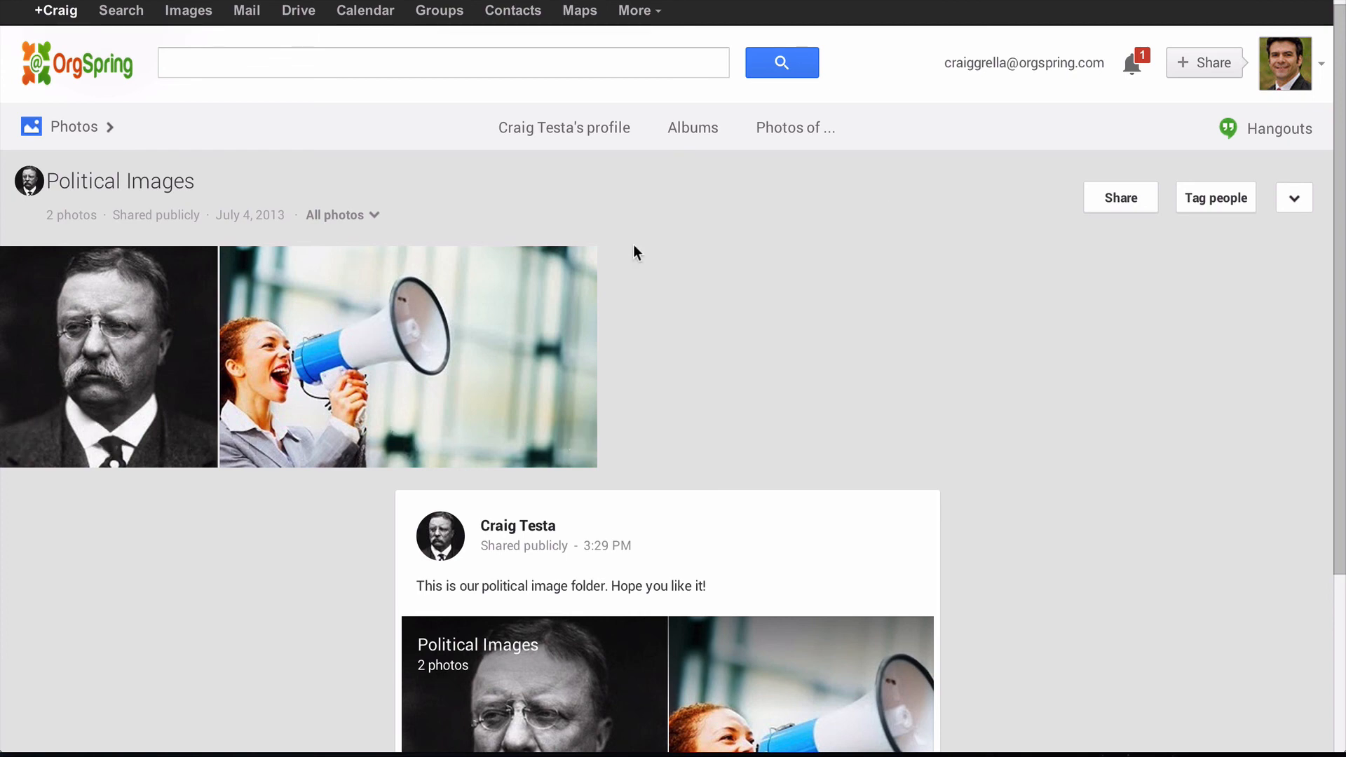
- View the publicly shared Political Images album with its two photos and comment post
left_click(693, 132)
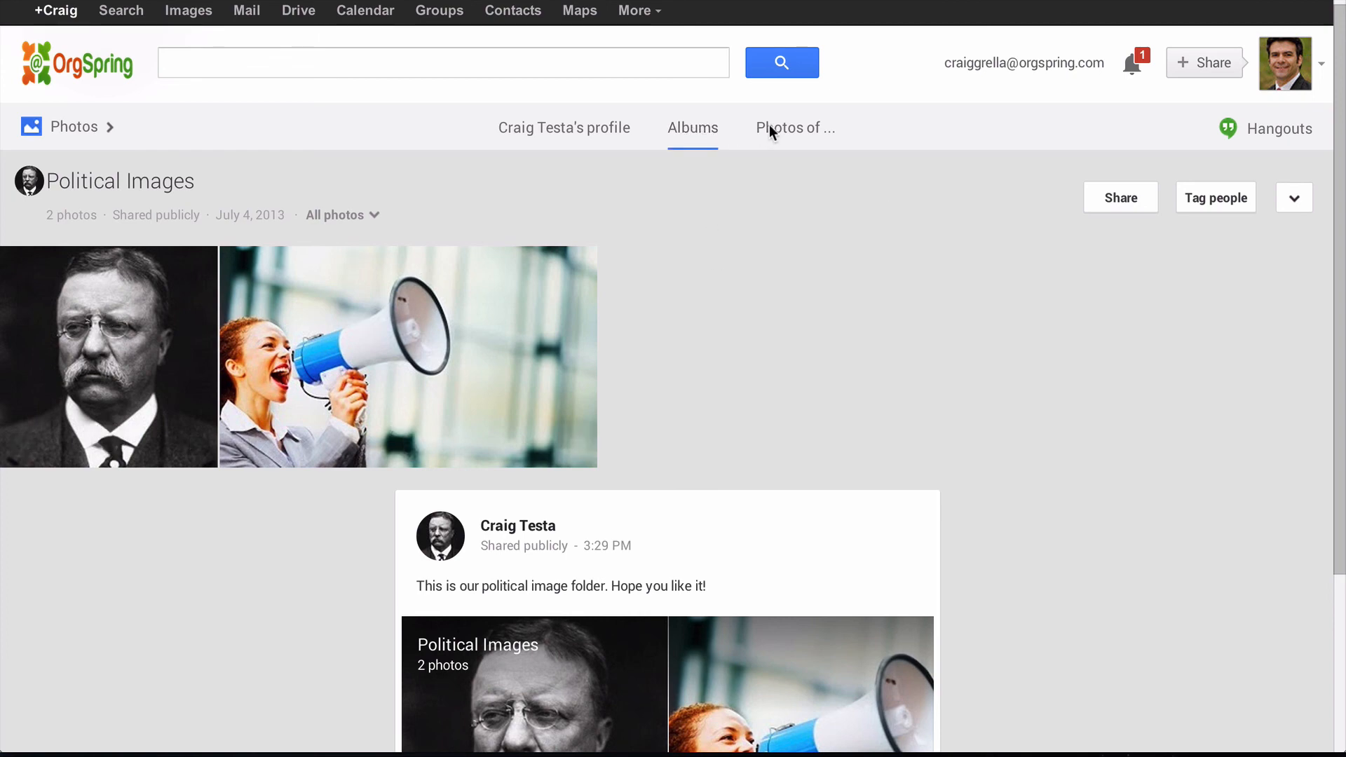